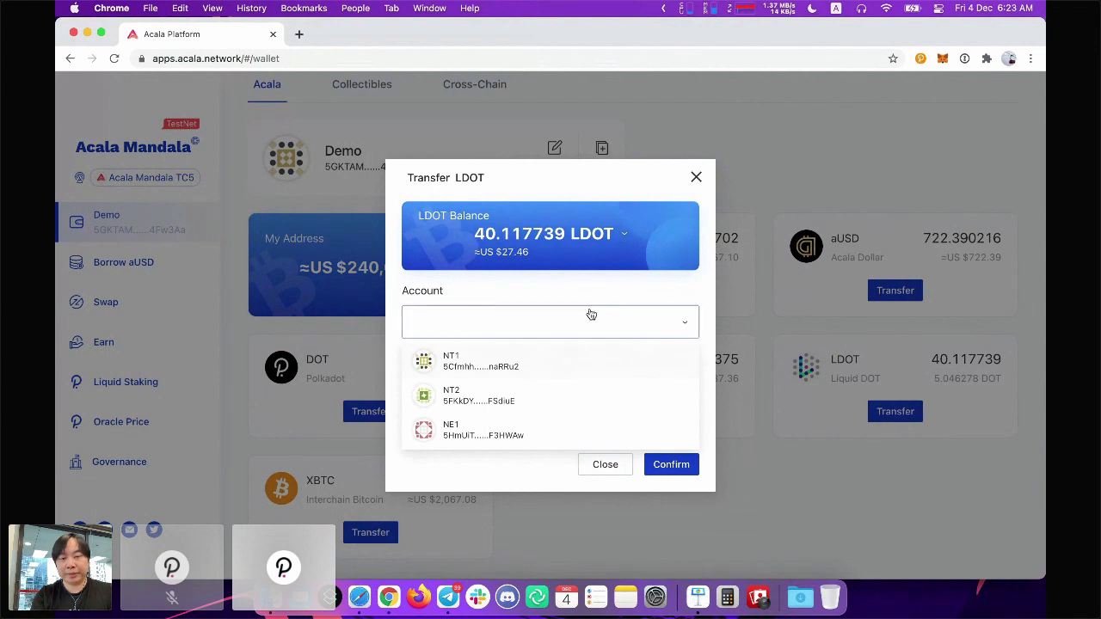
- Close the LDOT transfer without sending anything and open the existing renBTC loan under Borrow aUSD
{"action": "left_click", "coordinate": [606, 465]}
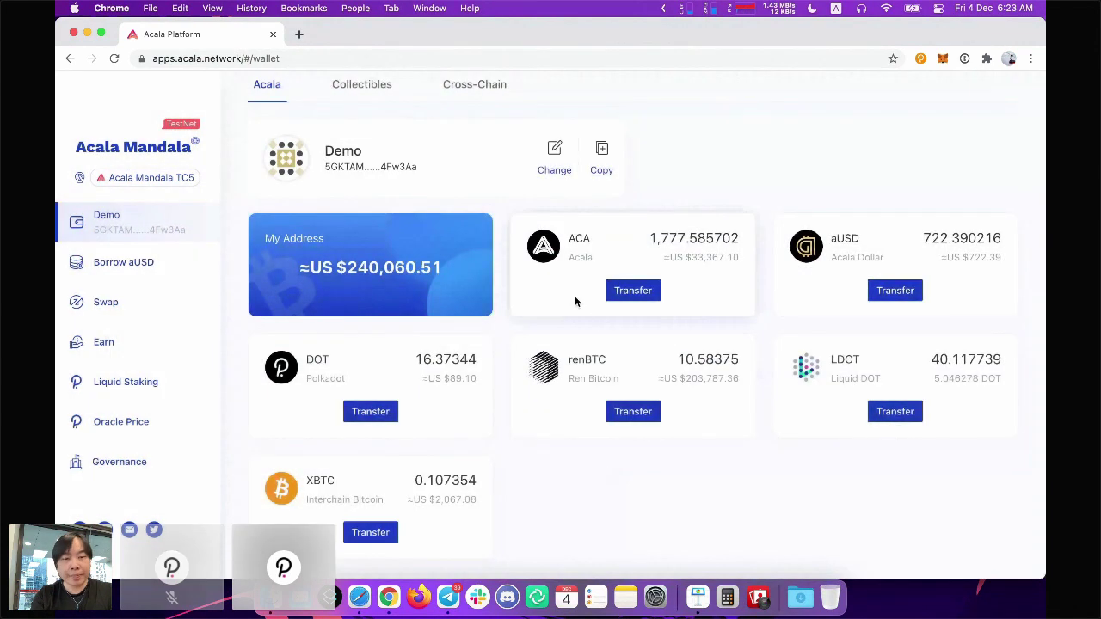
{"action": "scroll", "coordinate": [574, 299], "scroll_direction": "up", "scroll_amount": 2}
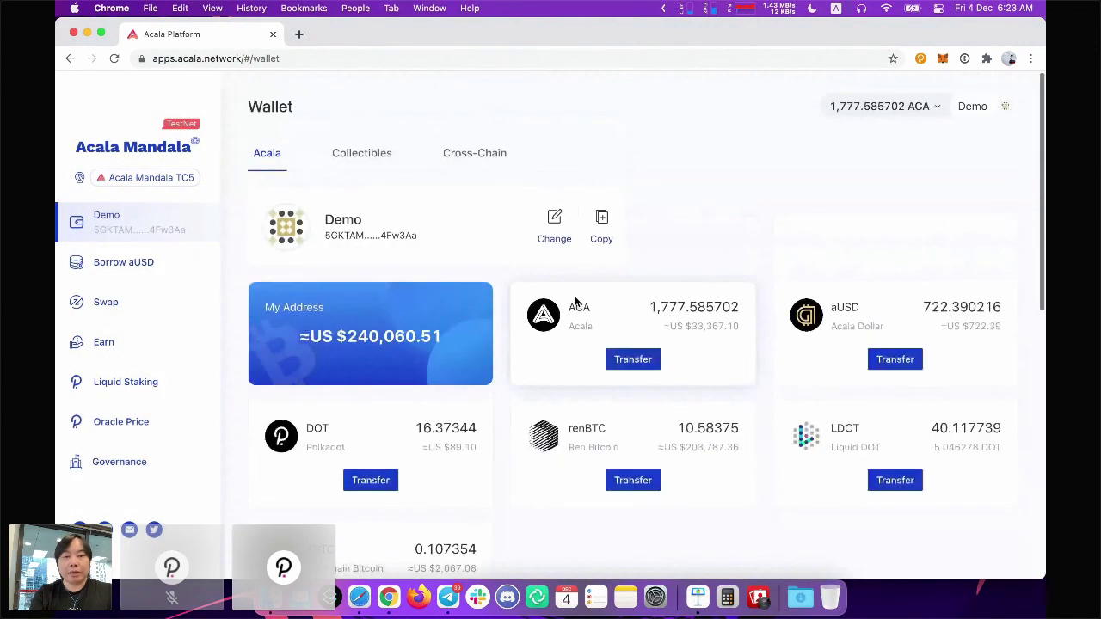
{"action": "left_click", "coordinate": [155, 275]}
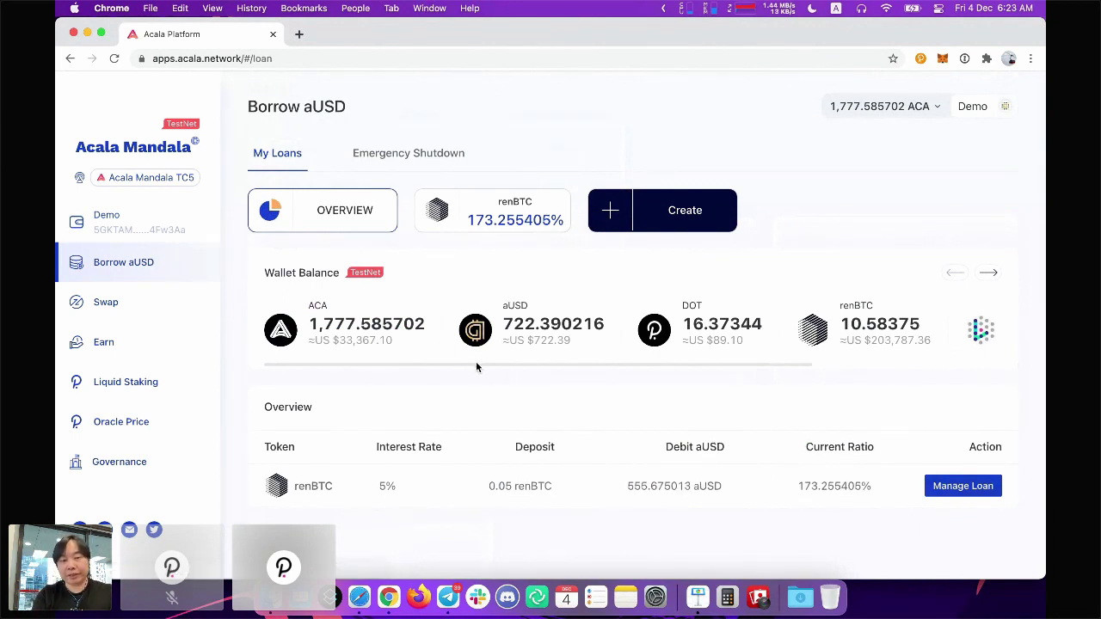
{"action": "left_click_drag", "start_coordinate": [626, 365], "coordinate": [596, 356]}
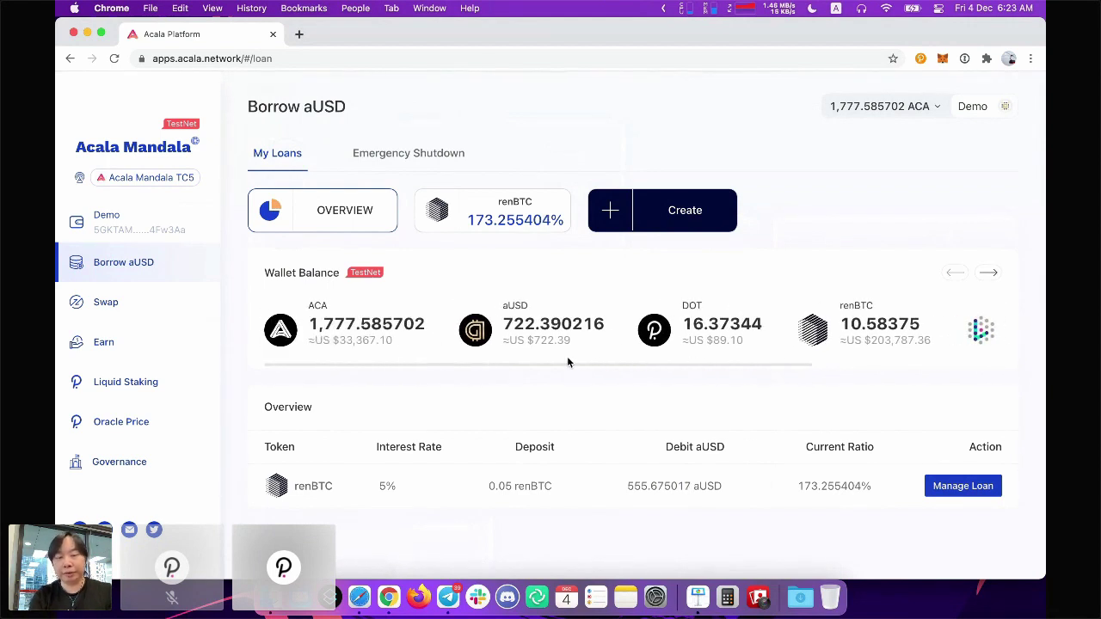
{"action": "left_click", "coordinate": [534, 224]}
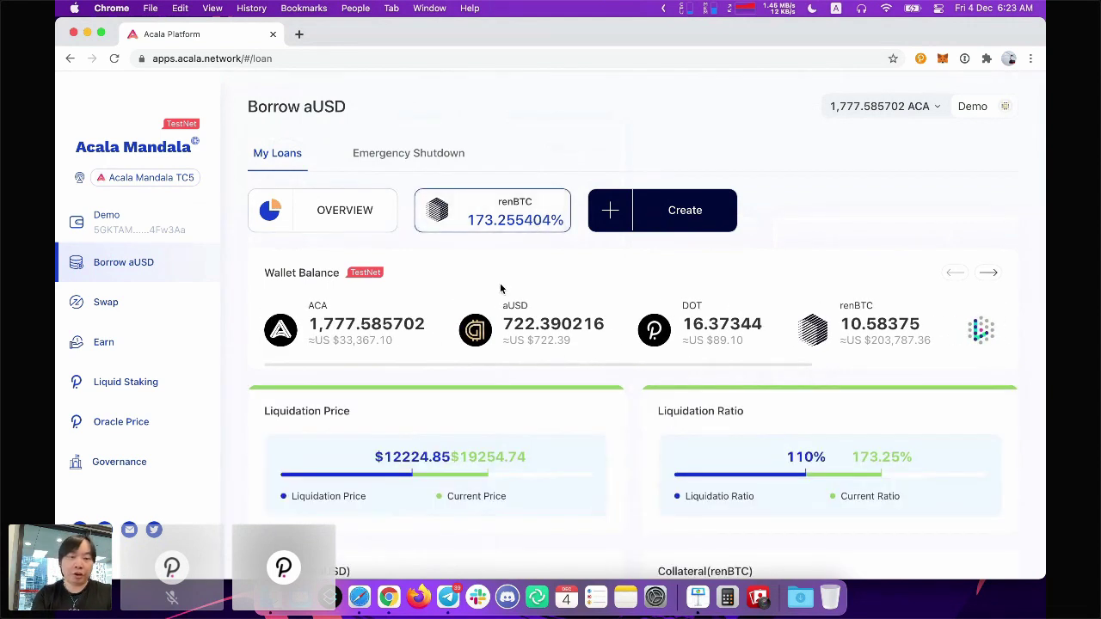
- Examine the renBTC loan's collateral and borrowed aUSD amounts
{"action": "scroll", "coordinate": [501, 288], "scroll_direction": "down", "scroll_amount": 5}
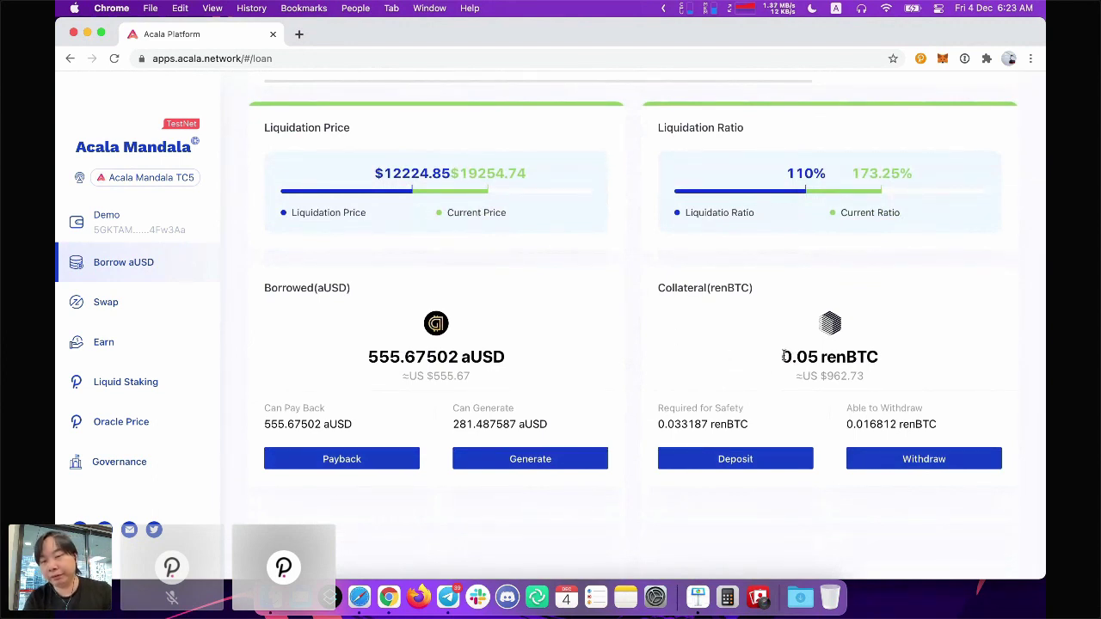
{"action": "left_click_drag", "start_coordinate": [781, 357], "coordinate": [826, 358]}
{"action": "triple_click", "coordinate": [465, 360]}
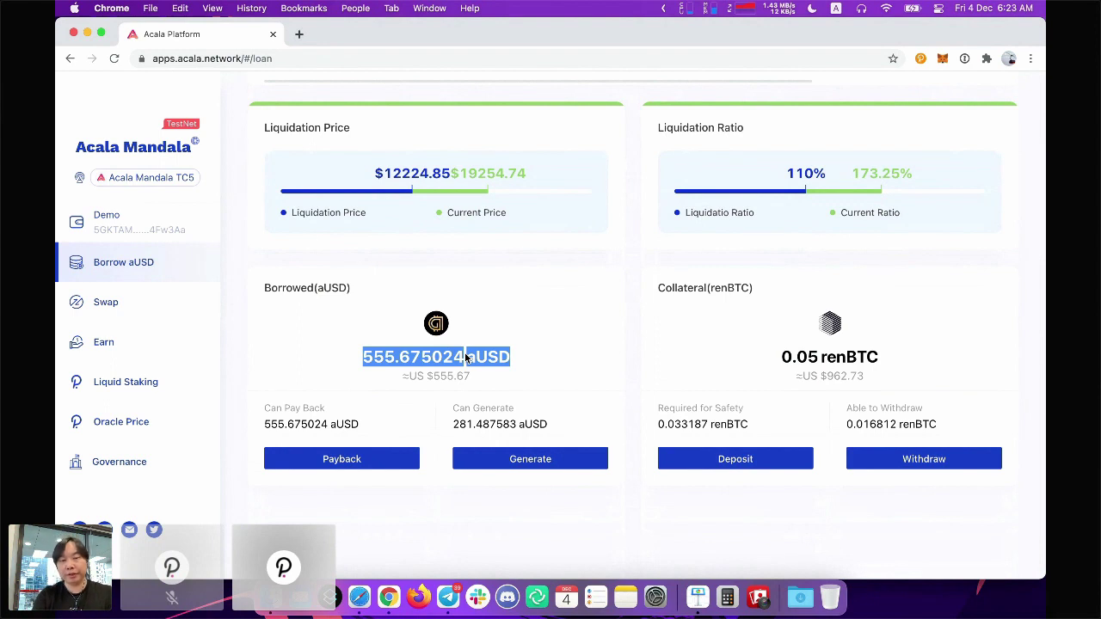
{"action": "left_click", "coordinate": [466, 360]}
- Generate 10 more aUSD from the renBTC loan, sign the transaction with the account password, and check the updated loan
{"action": "left_click", "coordinate": [527, 440]}
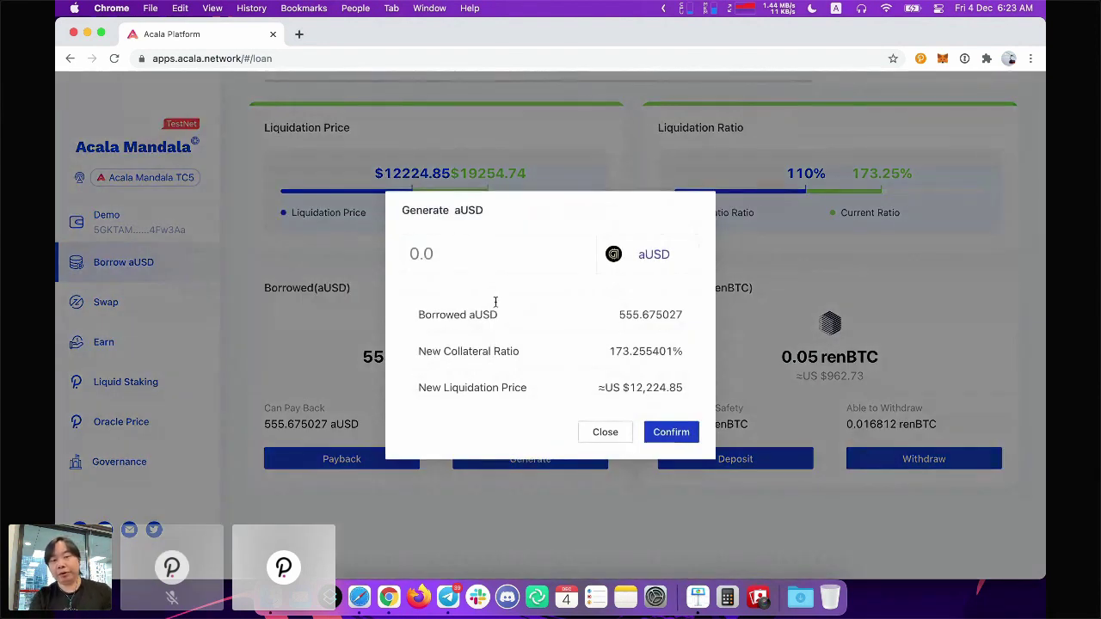
{"action": "left_click", "coordinate": [488, 261]}
{"action": "type", "text": "10"}
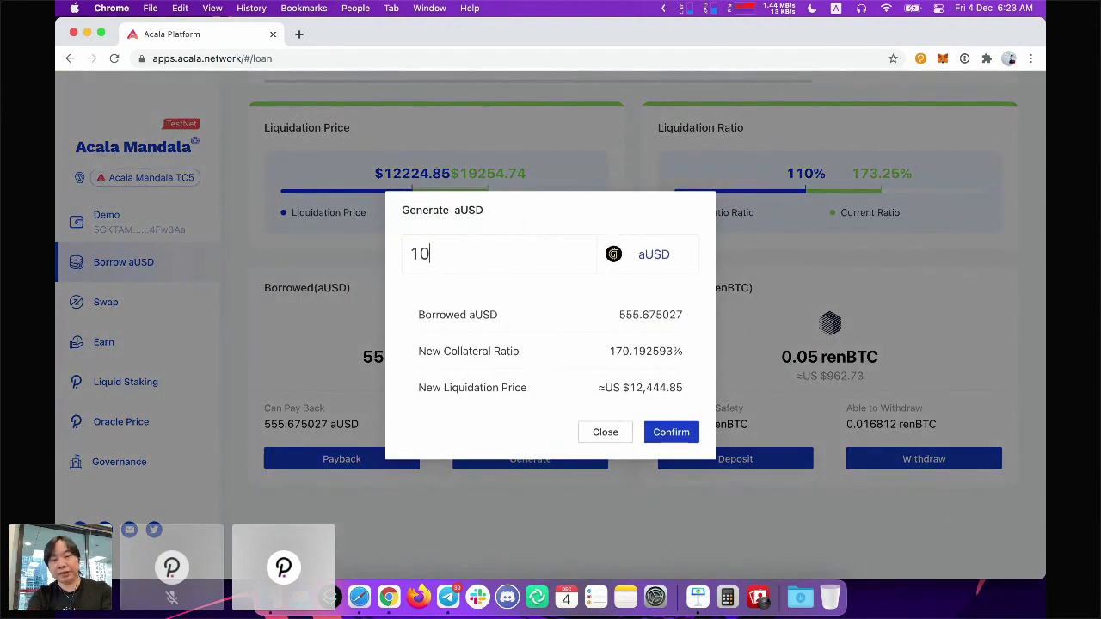
{"action": "left_click", "coordinate": [688, 433]}
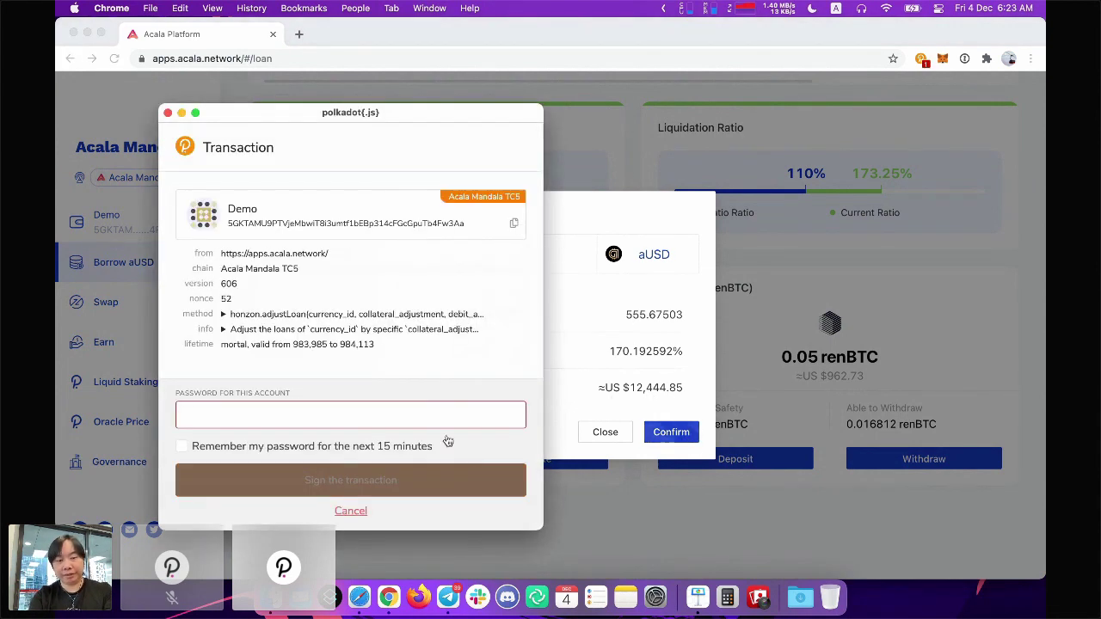
{"action": "type", "text": "******"}
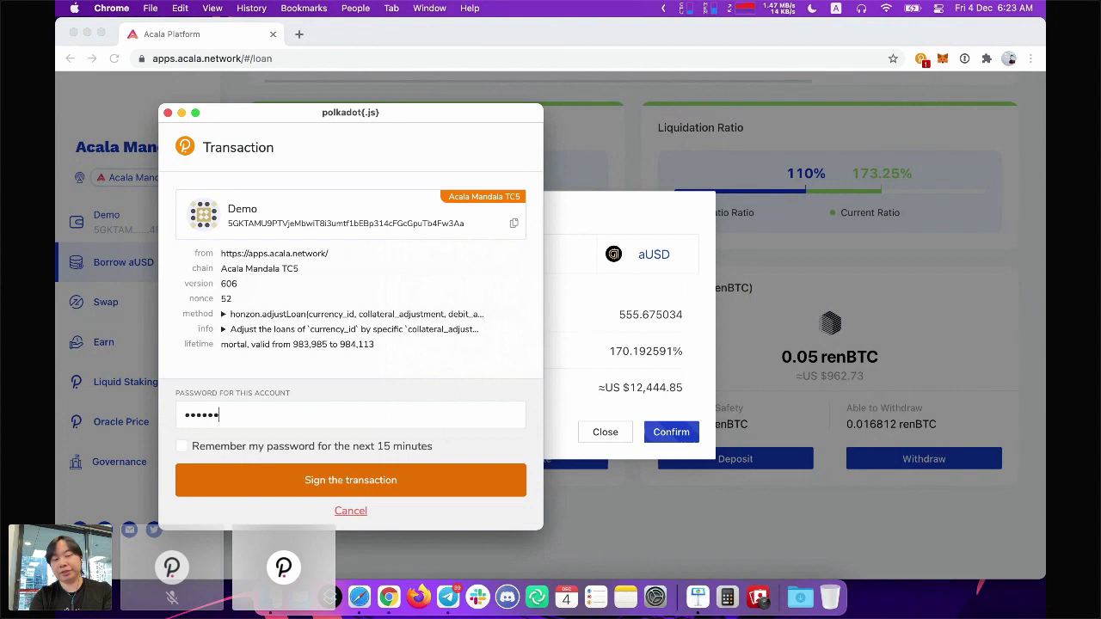
{"action": "left_click", "coordinate": [401, 480]}
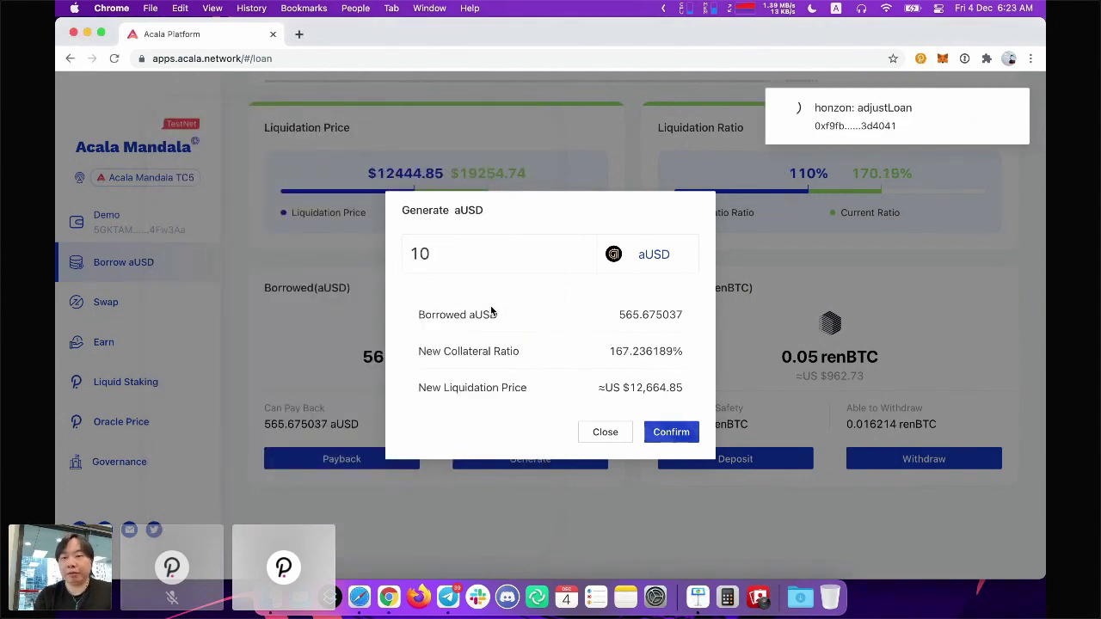
{"action": "scroll", "coordinate": [492, 310], "scroll_direction": "up", "scroll_amount": 5}
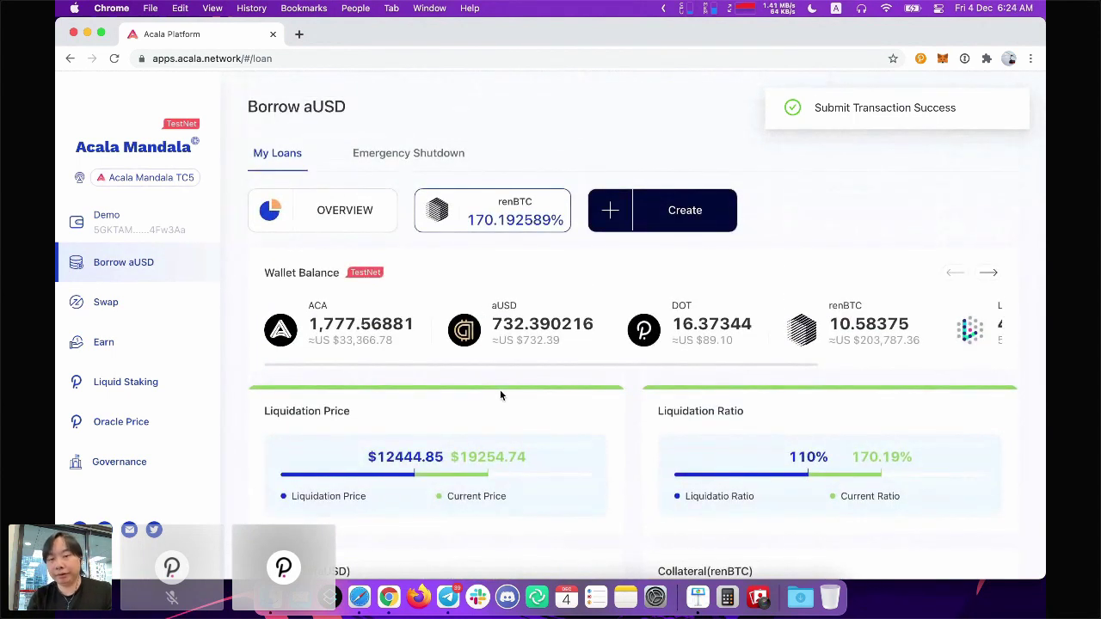
{"action": "scroll", "coordinate": [500, 395], "scroll_direction": "down", "scroll_amount": 5}
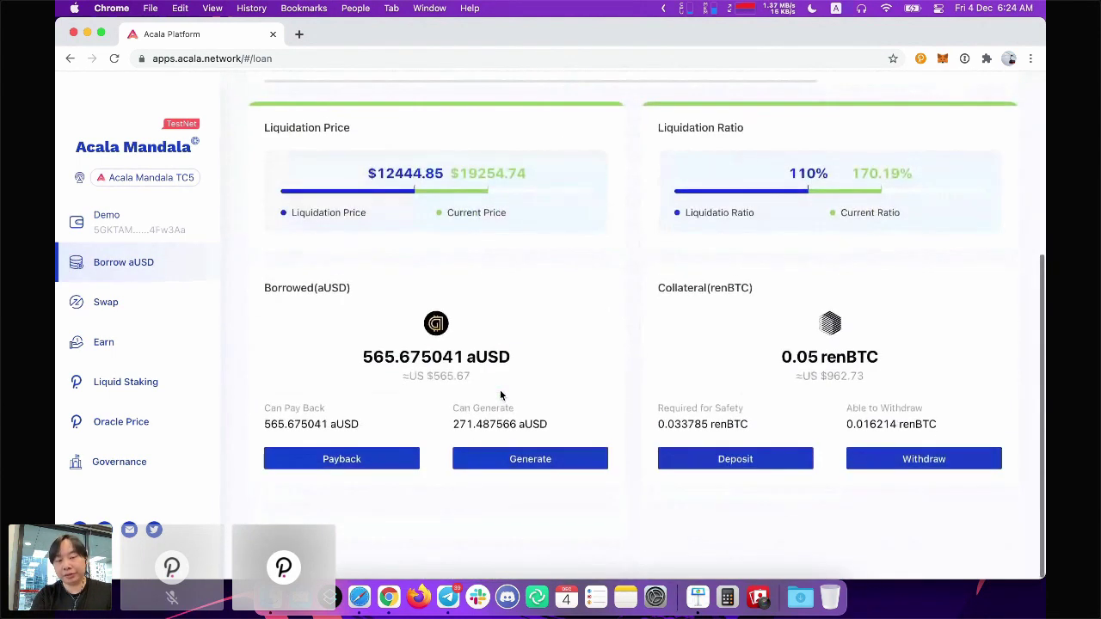
- Preview the aUSD borrowing form for a new loan with DOT as collateral, and return to the collateral selection
{"action": "scroll", "coordinate": [574, 314], "scroll_direction": "up", "scroll_amount": 5}
{"action": "left_click", "coordinate": [624, 222]}
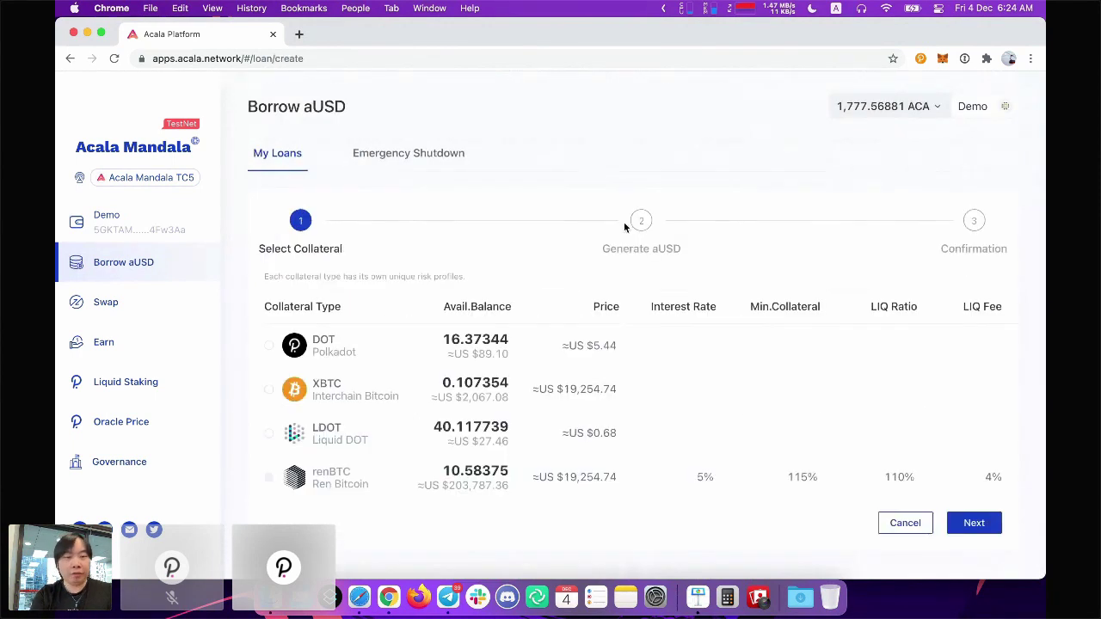
{"action": "scroll", "coordinate": [388, 369], "scroll_direction": "down", "scroll_amount": 1}
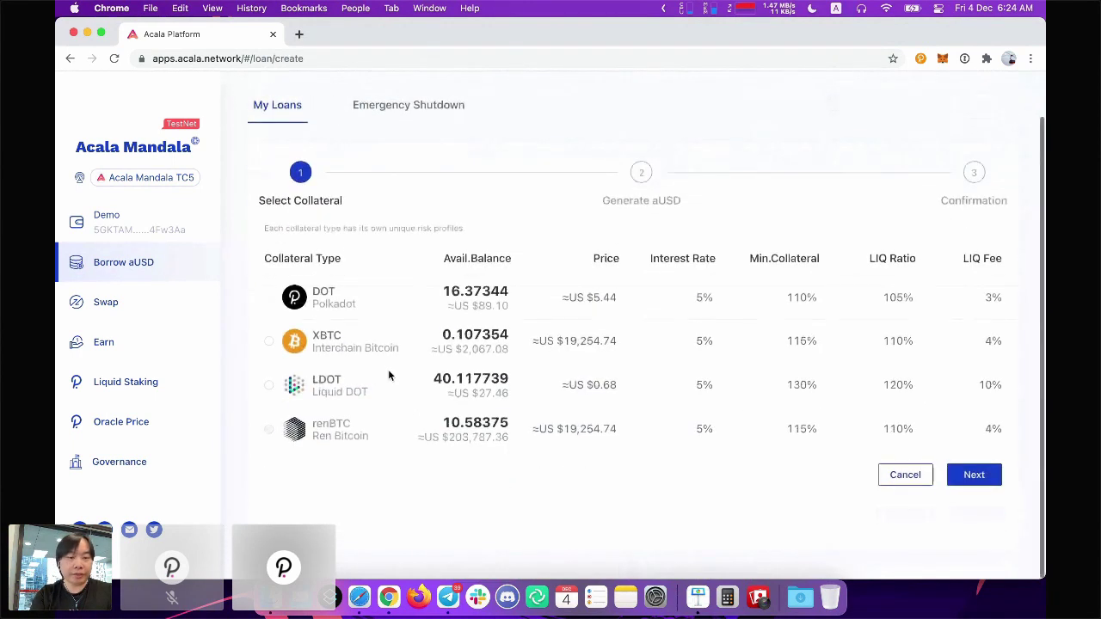
{"action": "left_click", "coordinate": [270, 301]}
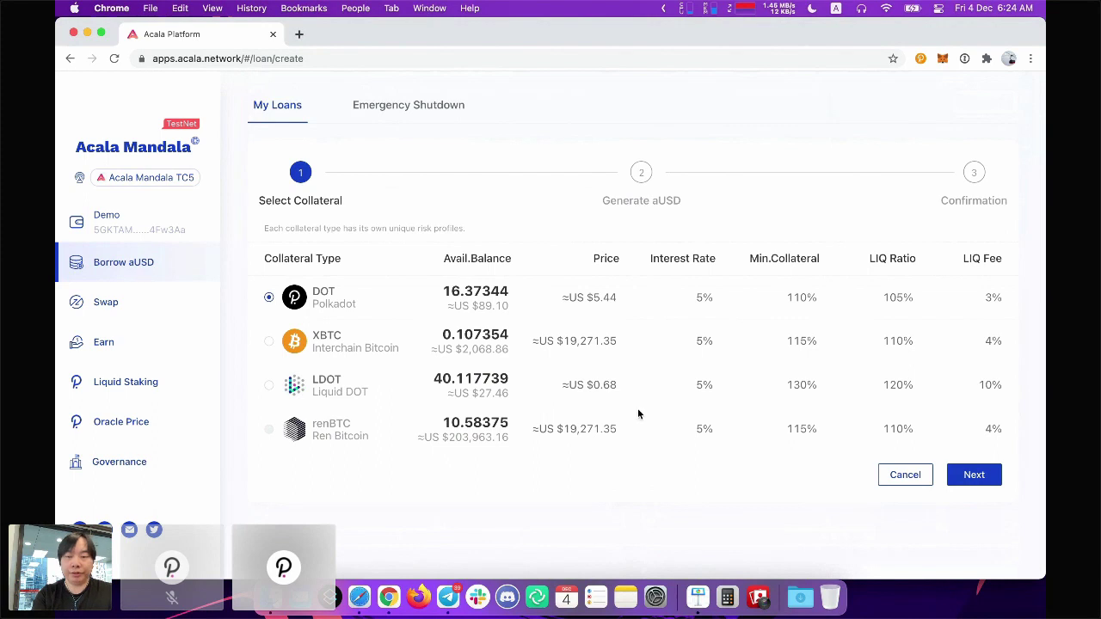
{"action": "left_click", "coordinate": [972, 475]}
{"action": "scroll", "coordinate": [860, 521], "scroll_direction": "down", "scroll_amount": 1}
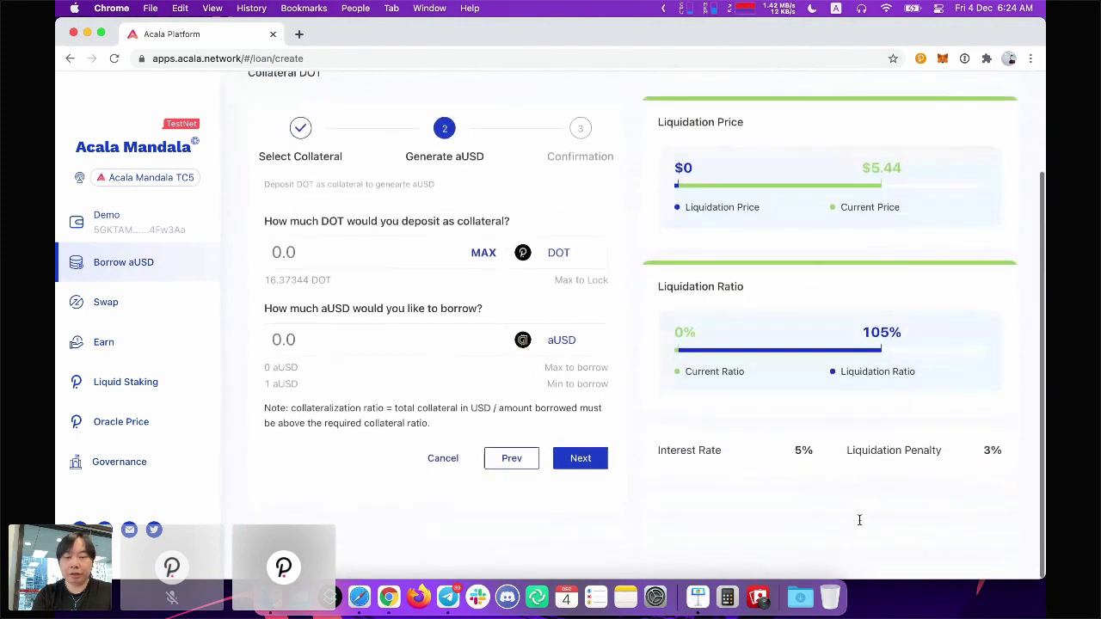
{"action": "left_click", "coordinate": [488, 469]}
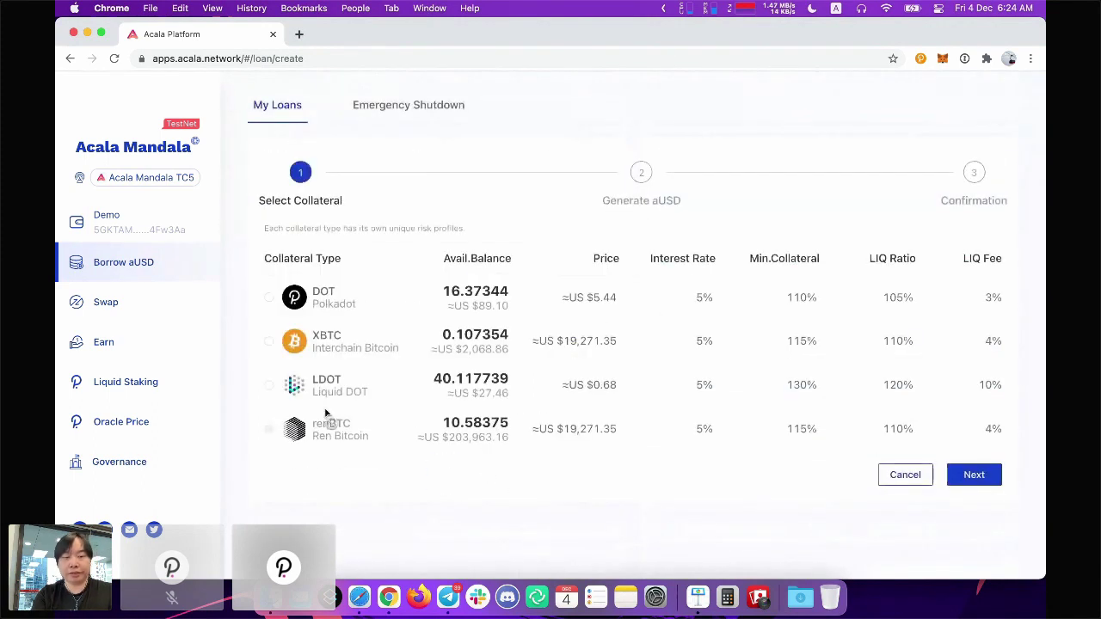
- Preview the aUSD borrowing form with LDOT as collateral, and cancel the new loan
{"action": "left_click", "coordinate": [269, 385]}
{"action": "left_click", "coordinate": [969, 478]}
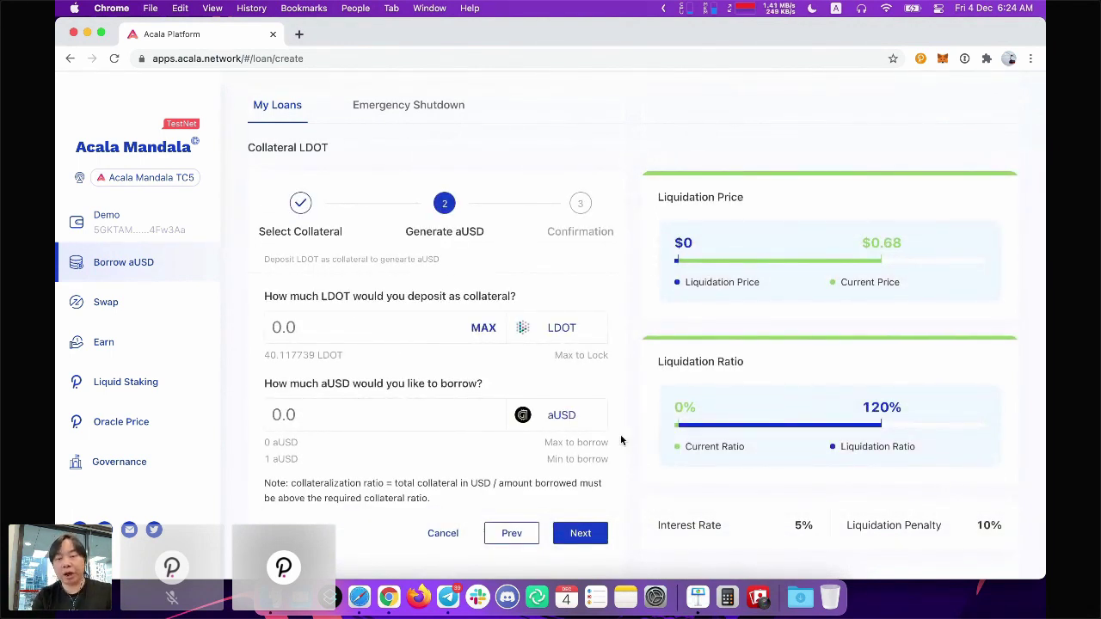
{"action": "left_click", "coordinate": [444, 534]}
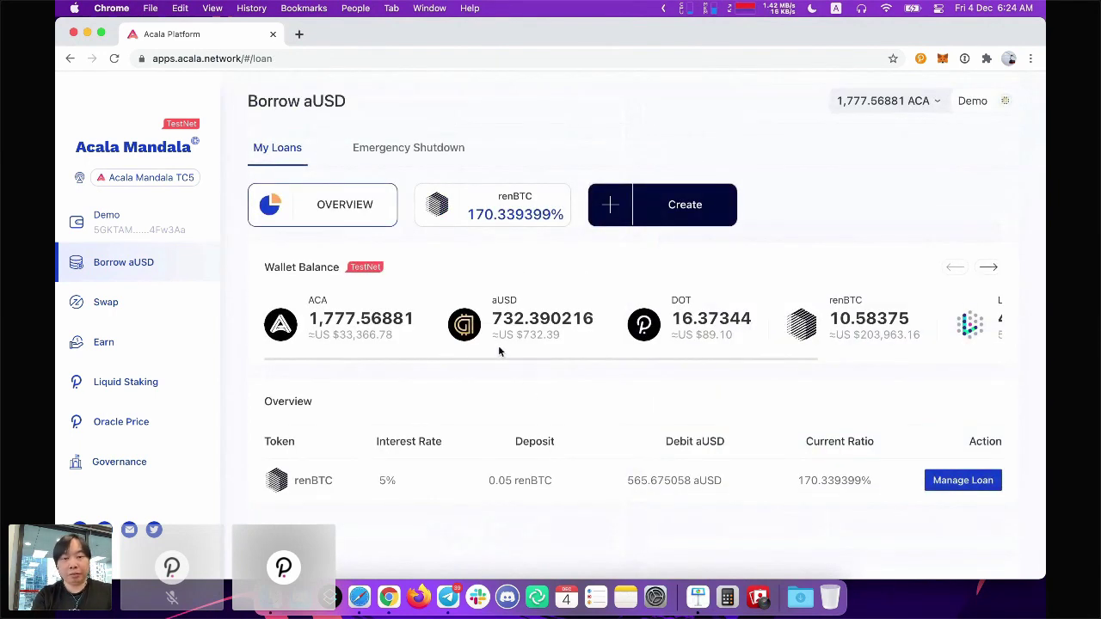
- Set up a swap that pays 10 aUSD to receive renBTC
{"action": "left_click", "coordinate": [194, 308]}
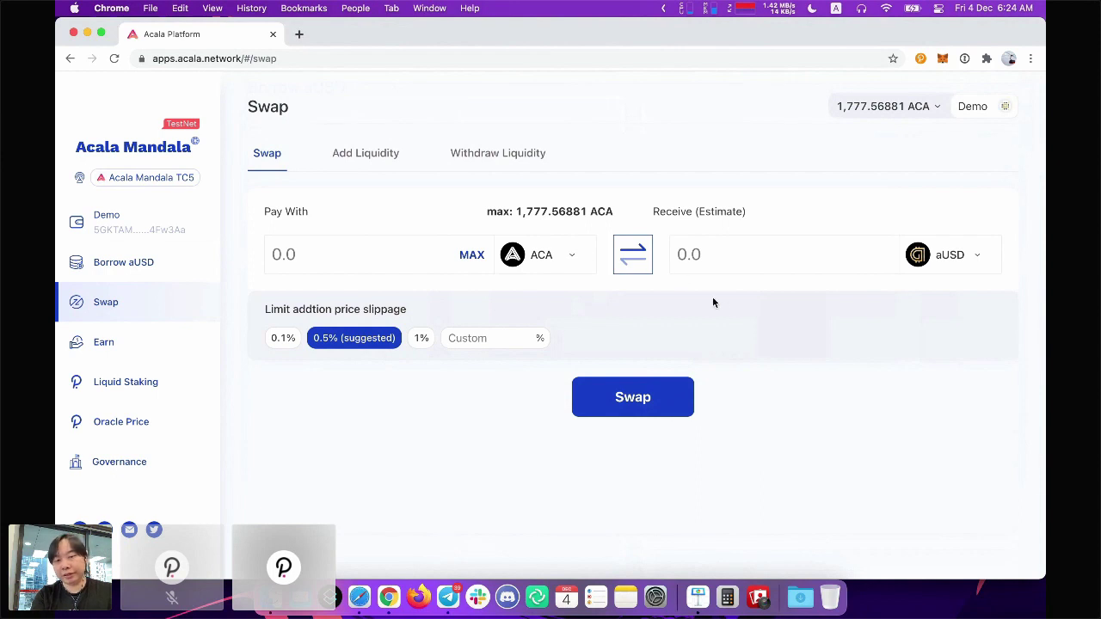
{"action": "left_click", "coordinate": [643, 265]}
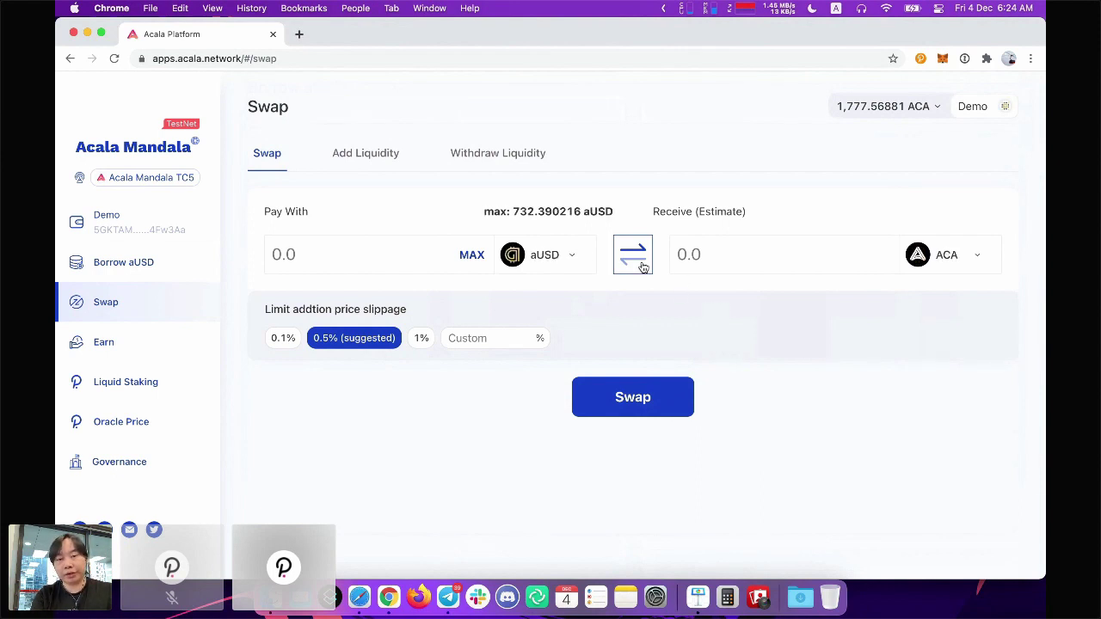
{"action": "left_click", "coordinate": [939, 267]}
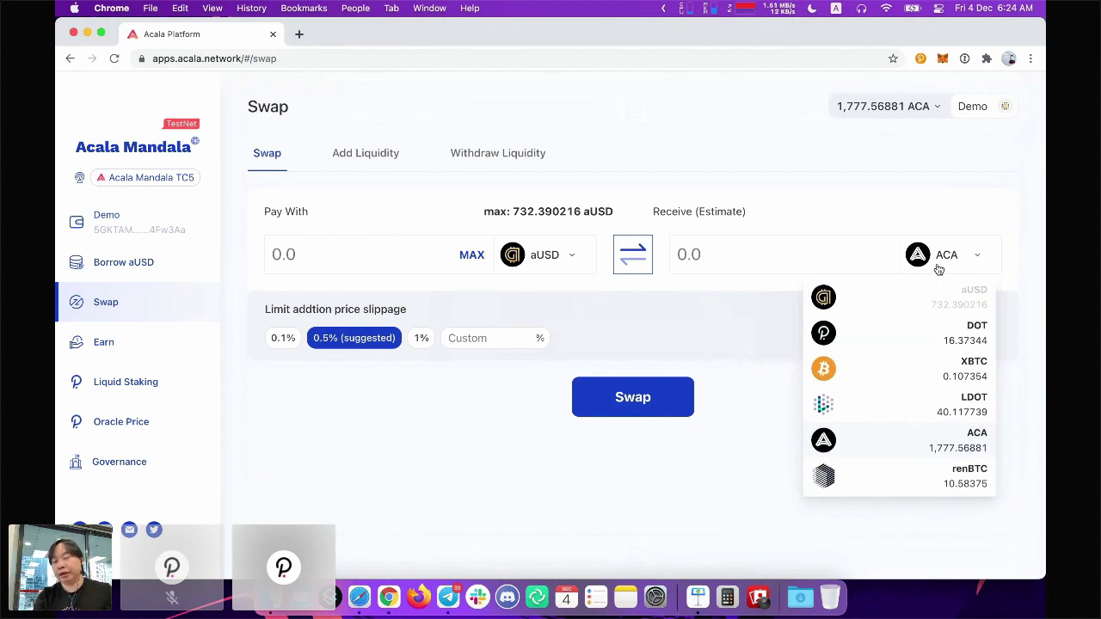
{"action": "left_click", "coordinate": [953, 486]}
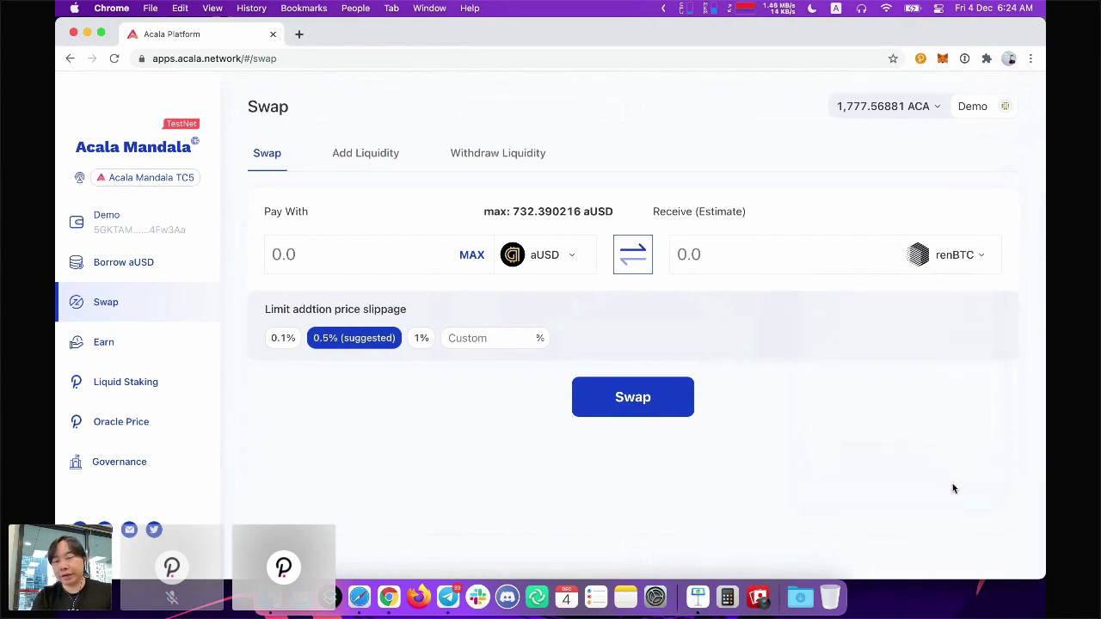
{"action": "left_click", "coordinate": [392, 263]}
{"action": "type", "text": "10"}
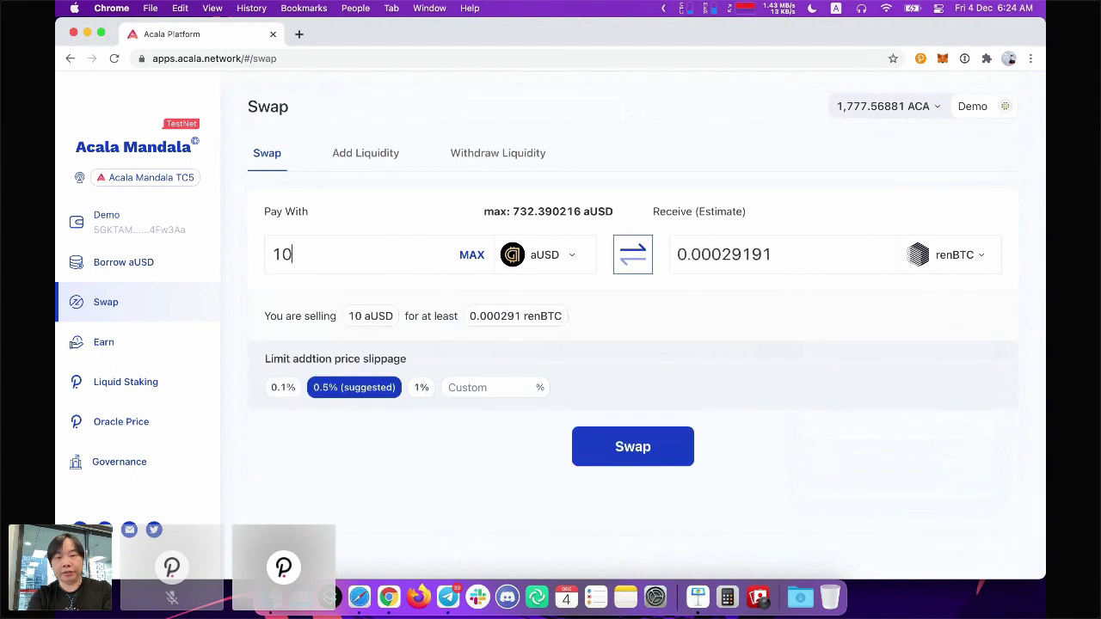
- Submit the aUSD to renBTC swap and sign the transaction with the account password
{"action": "left_click", "coordinate": [636, 451]}
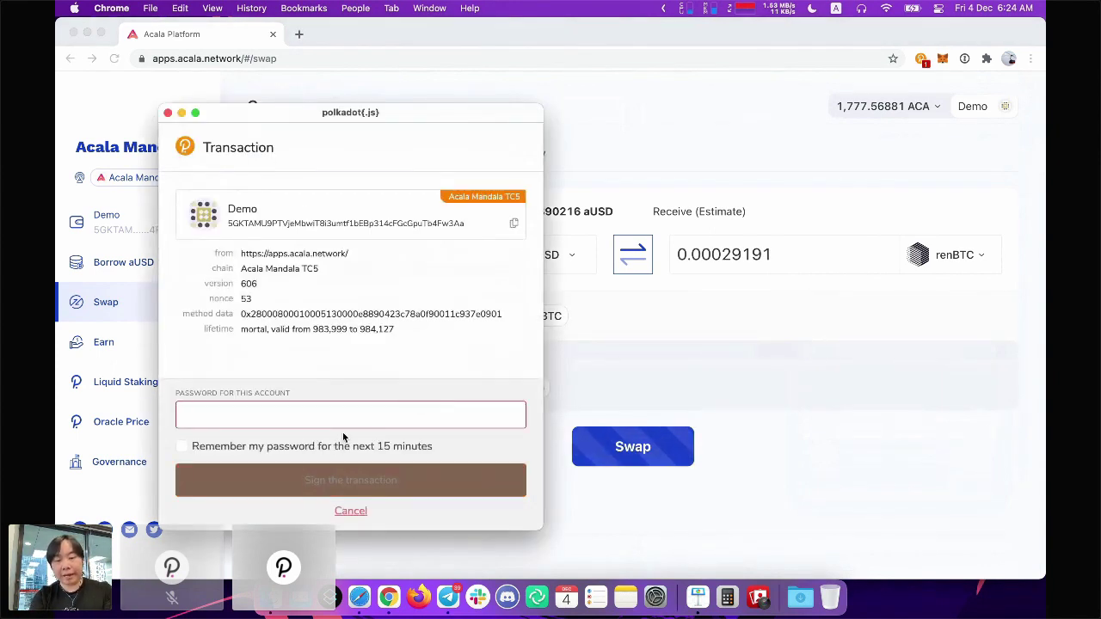
{"action": "type", "text": "••••••"}
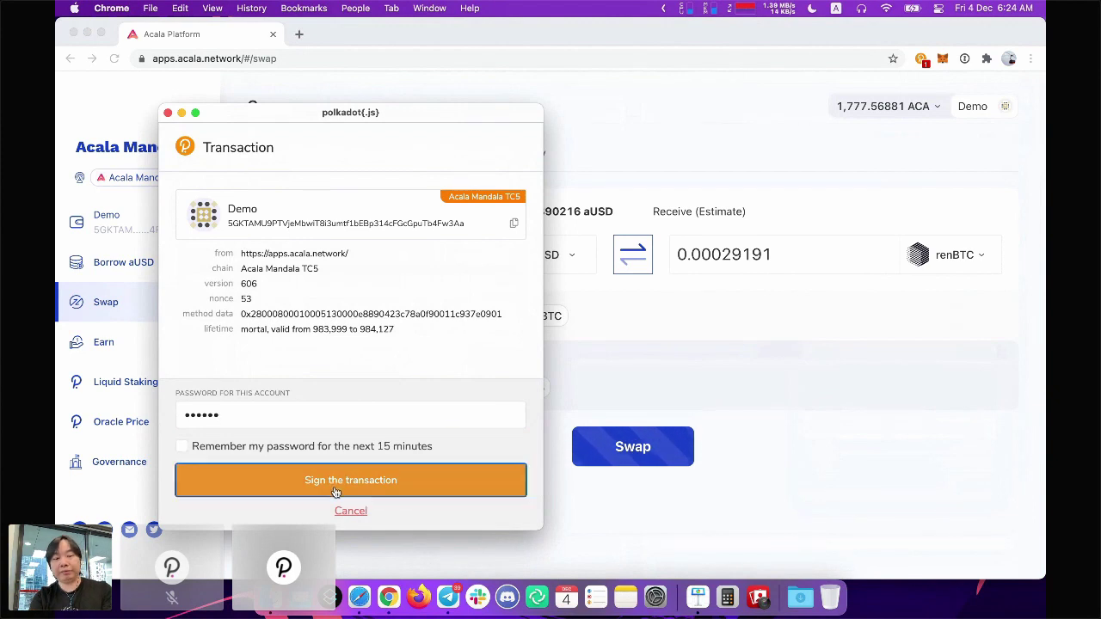
{"action": "left_click", "coordinate": [335, 490]}
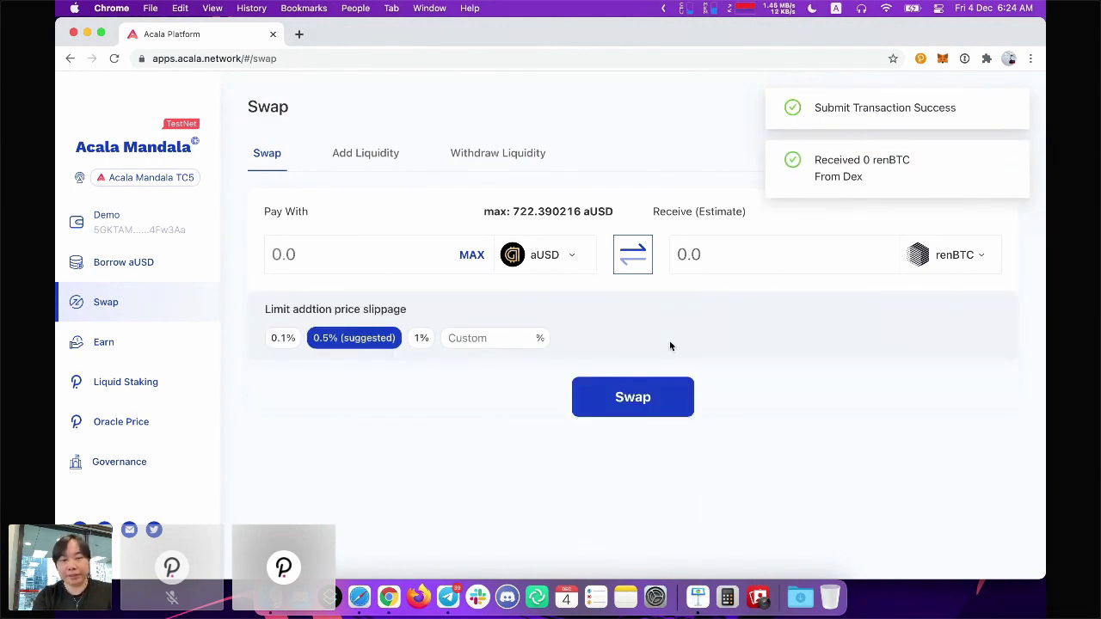
- View the Add Liquidity and Withdraw Liquidity forms, and examine the token and LP token balances in the Demo wallet
{"action": "left_click", "coordinate": [379, 167]}
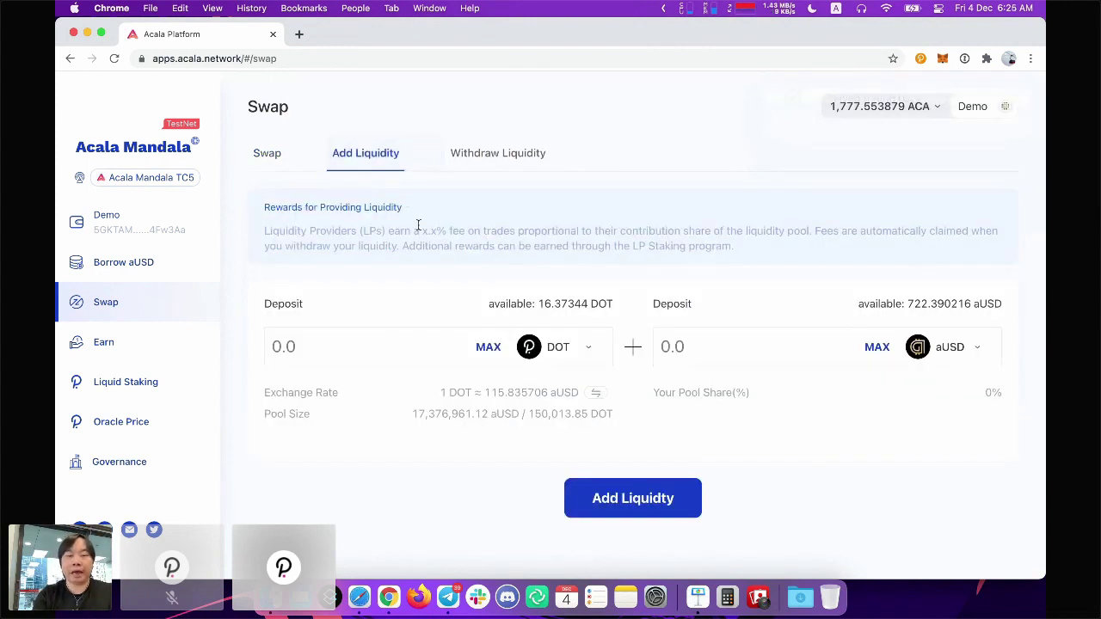
{"action": "left_click", "coordinate": [496, 169]}
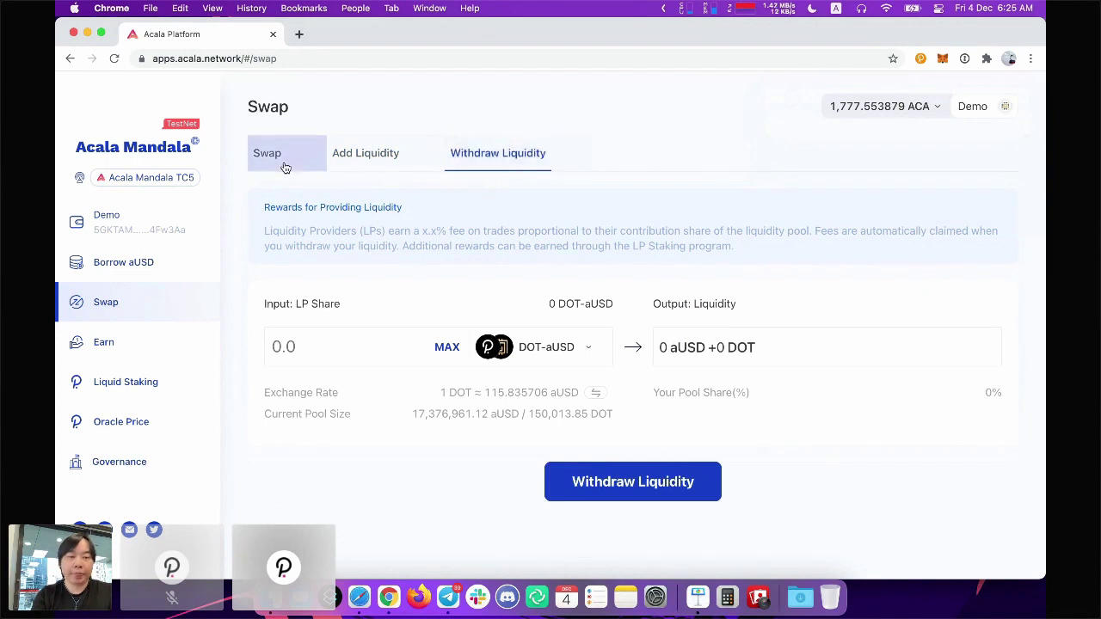
{"action": "left_click", "coordinate": [200, 230]}
{"action": "scroll", "coordinate": [437, 337], "scroll_direction": "down", "scroll_amount": 5}
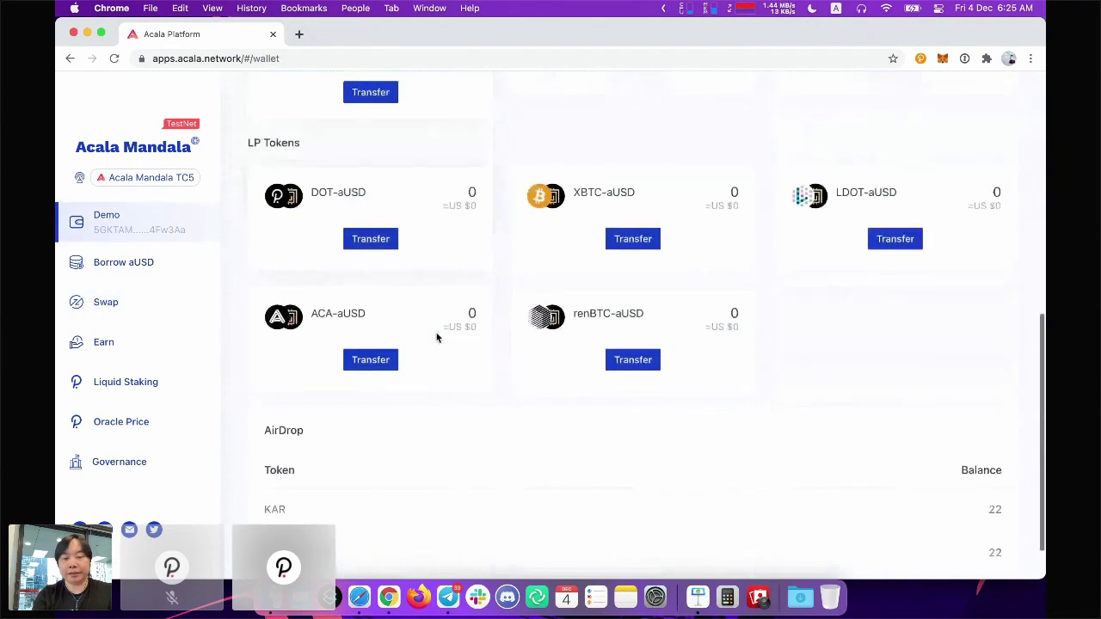
{"action": "scroll", "coordinate": [494, 342], "scroll_direction": "up", "scroll_amount": 10}
{"action": "scroll", "coordinate": [487, 364], "scroll_direction": "down", "scroll_amount": 6}
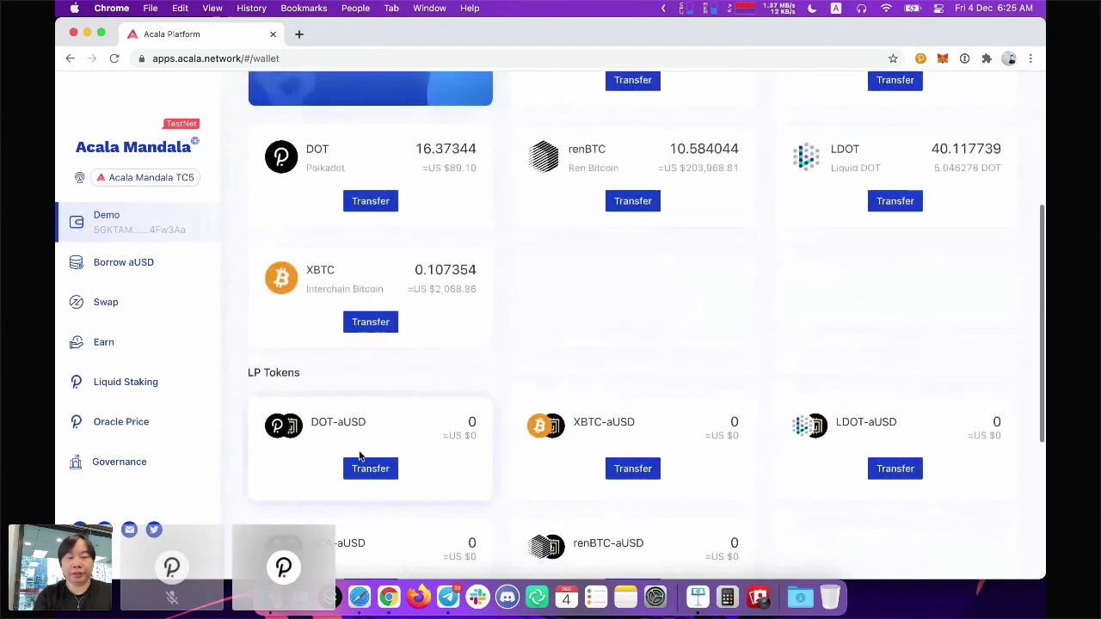
{"action": "scroll", "coordinate": [437, 419], "scroll_direction": "down", "scroll_amount": 2}
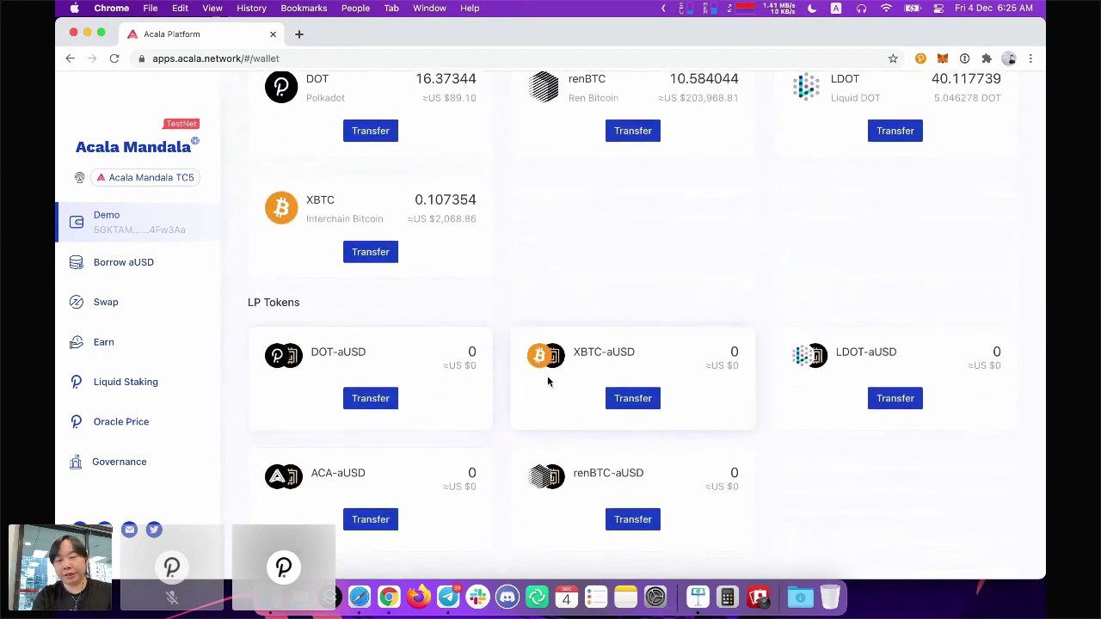
{"action": "scroll", "coordinate": [547, 381], "scroll_direction": "up", "scroll_amount": 4}
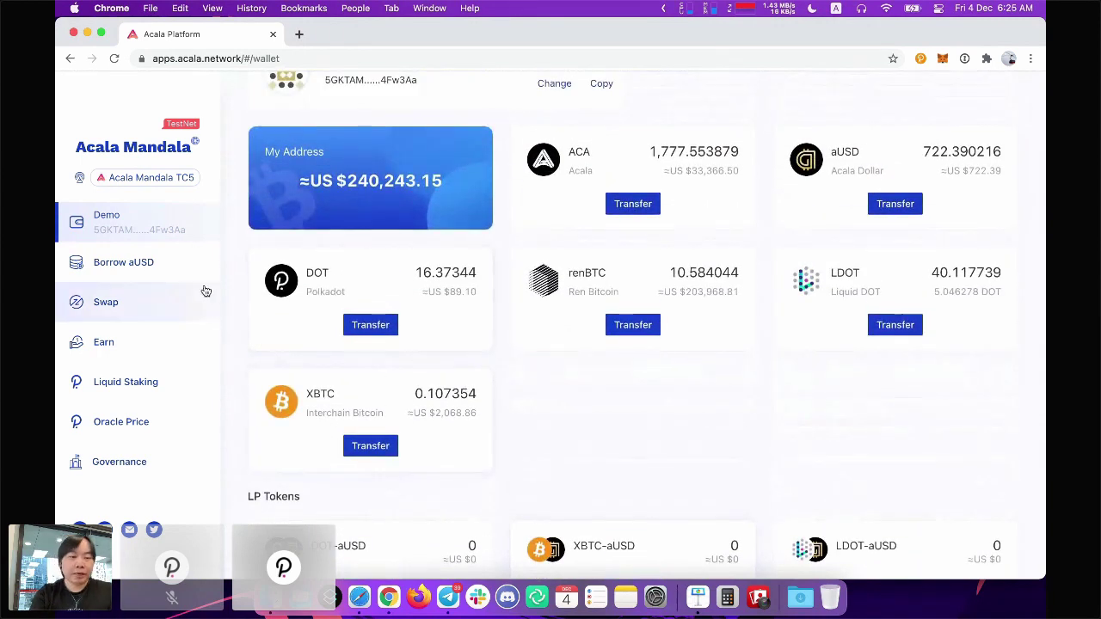
- Examine the renBTC loan's liquidation price and ratio under Borrow aUSD, and compare with the Swap form
{"action": "left_click", "coordinate": [177, 303]}
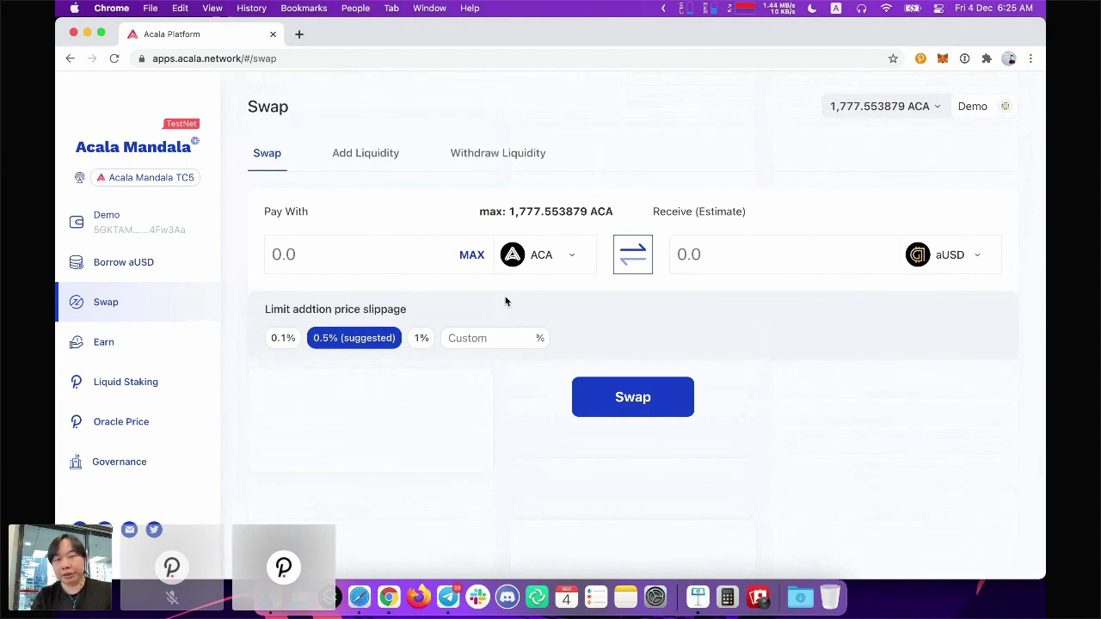
{"action": "left_click", "coordinate": [195, 274]}
{"action": "left_click", "coordinate": [474, 225]}
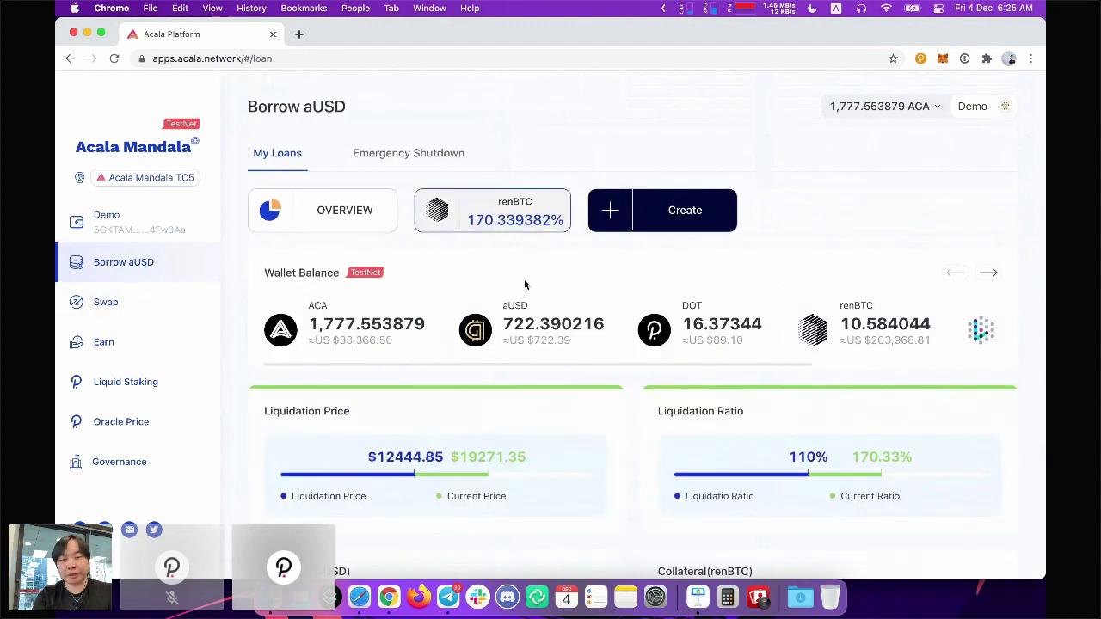
{"action": "scroll", "coordinate": [559, 370], "scroll_direction": "down", "scroll_amount": 2}
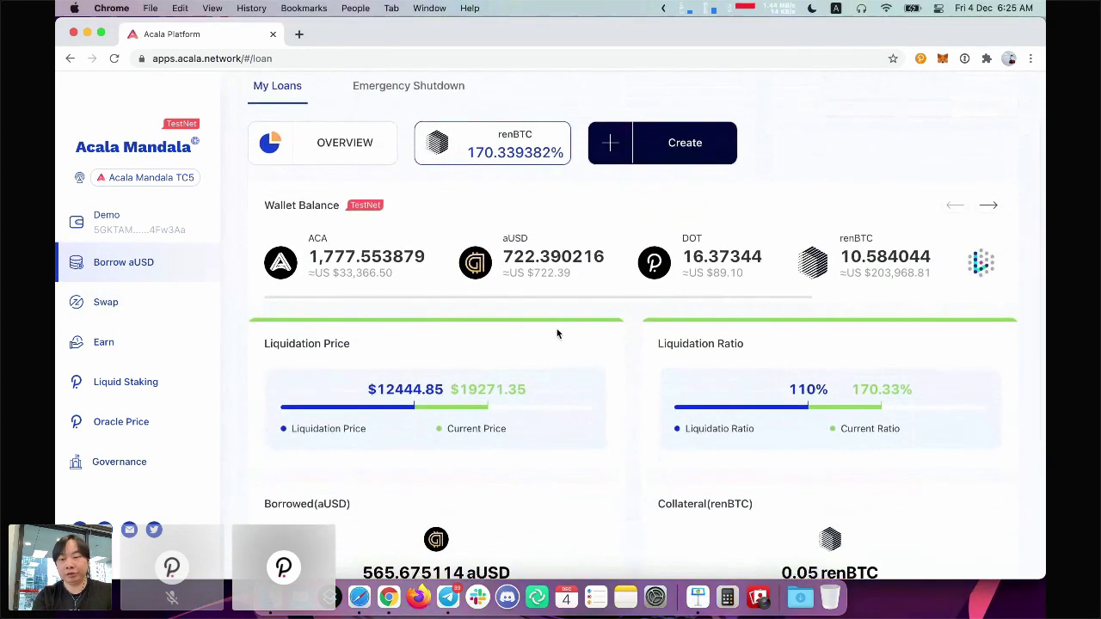
{"action": "scroll", "coordinate": [495, 353], "scroll_direction": "up", "scroll_amount": 1}
{"action": "scroll", "coordinate": [494, 347], "scroll_direction": "up", "scroll_amount": 2}
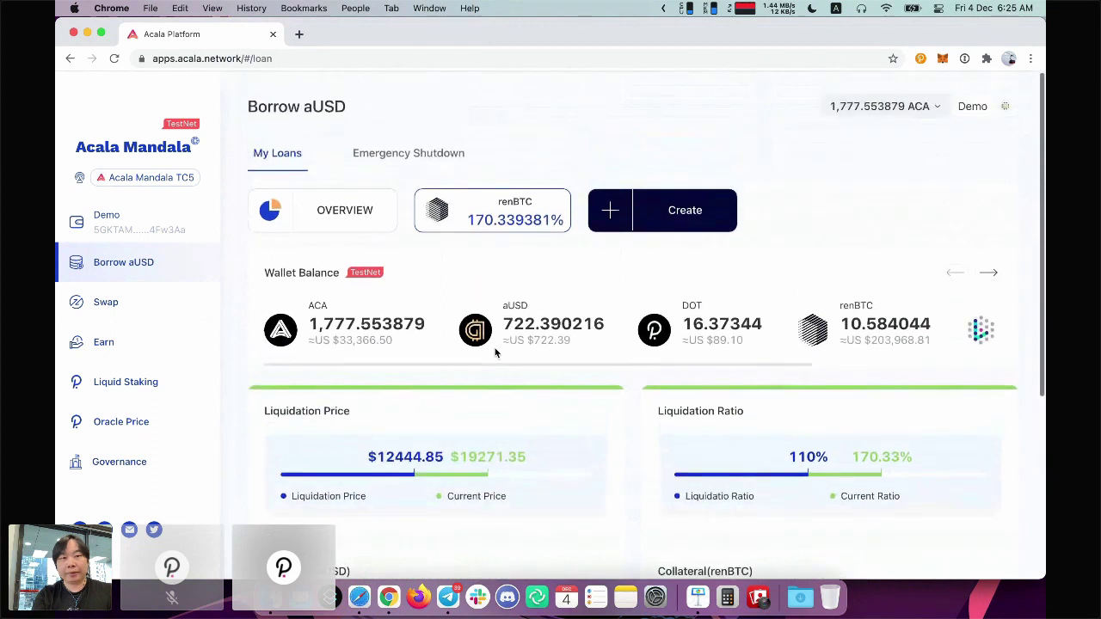
{"action": "left_click", "coordinate": [155, 314]}
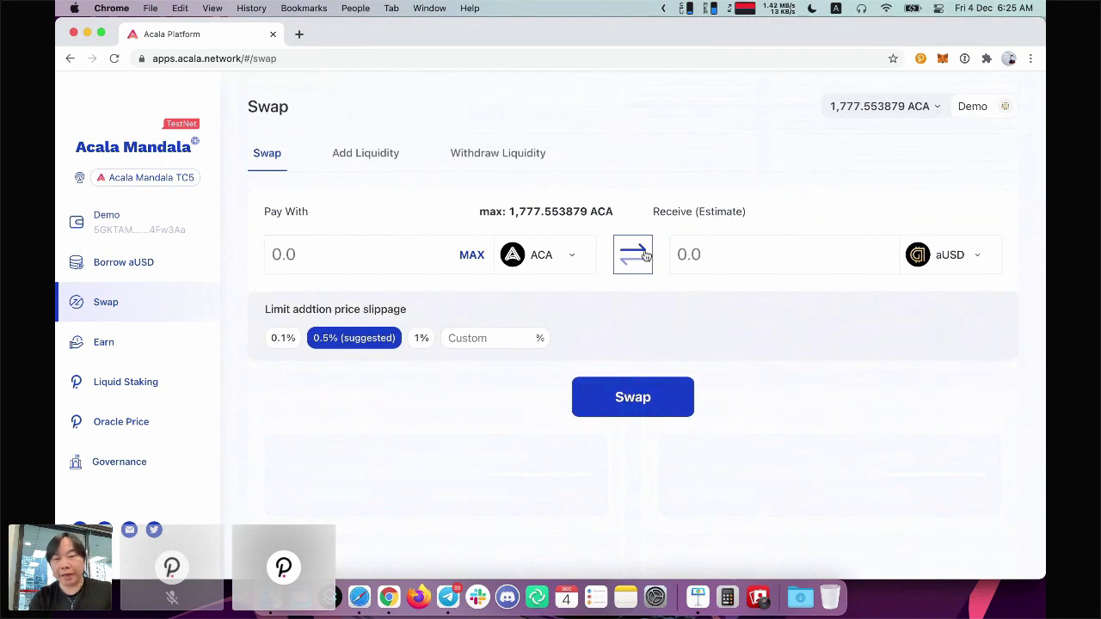
{"action": "left_click", "coordinate": [176, 274]}
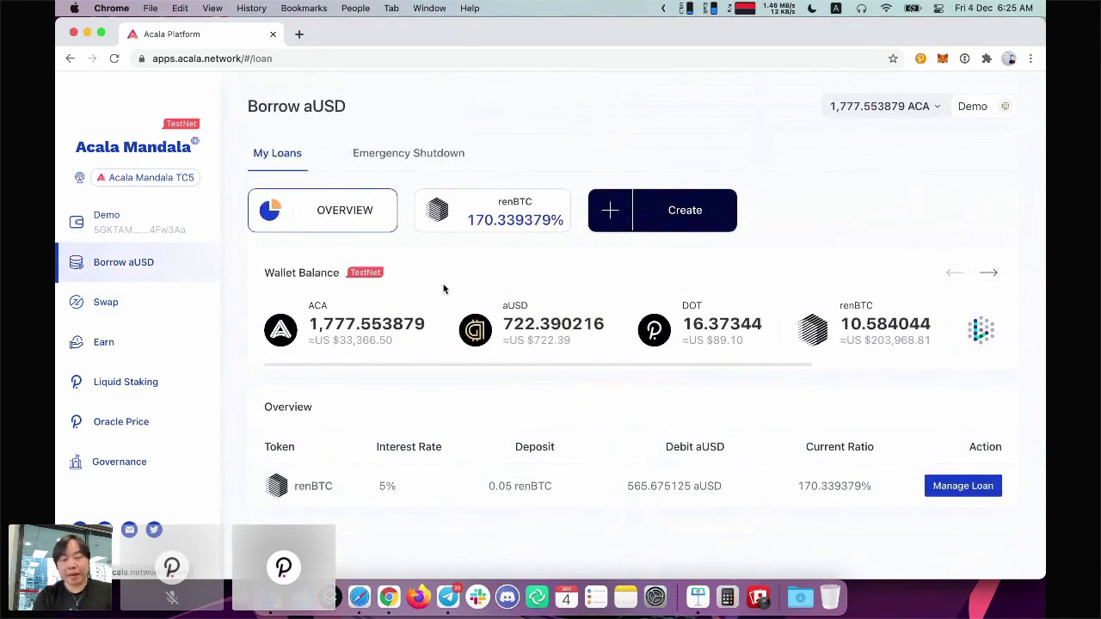
{"action": "left_click", "coordinate": [532, 224]}
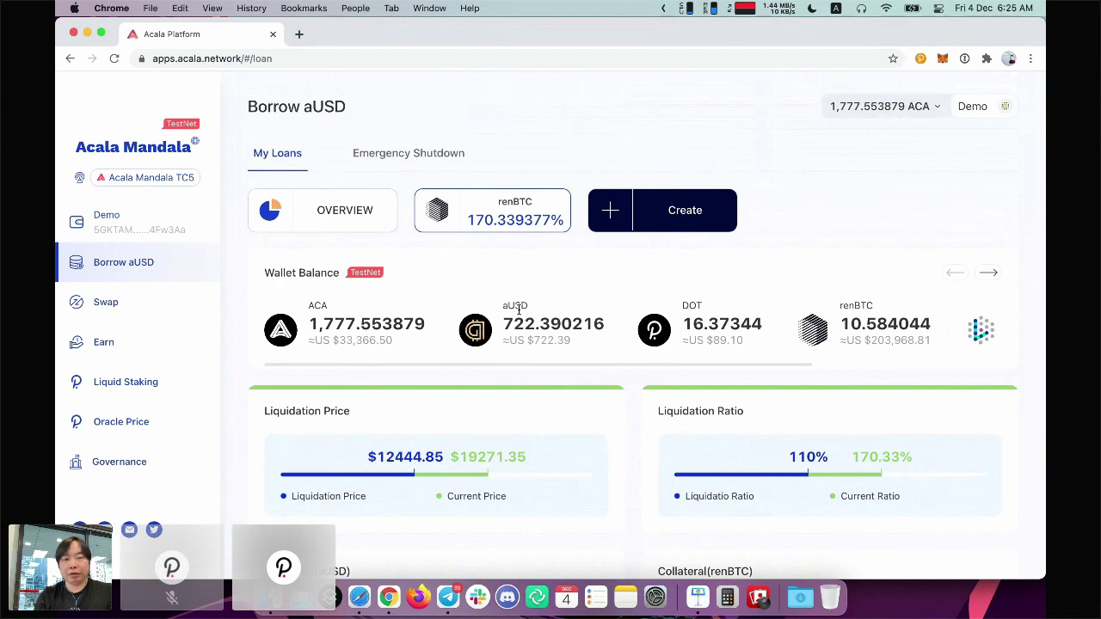
{"action": "left_click", "coordinate": [195, 299]}
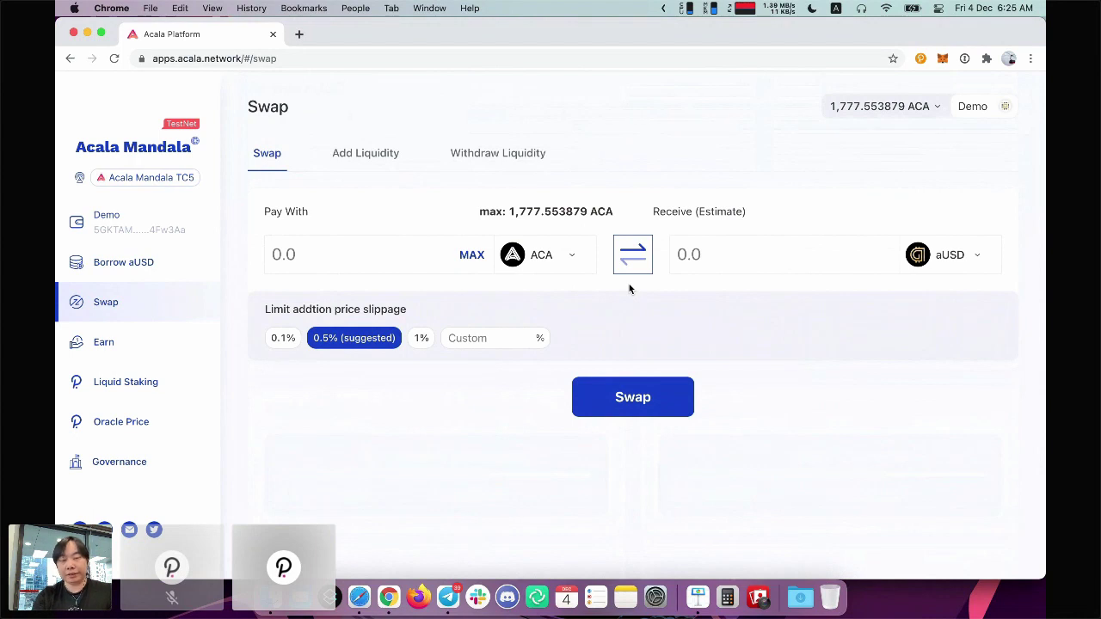
{"action": "left_click", "coordinate": [157, 266]}
{"action": "left_click", "coordinate": [152, 303]}
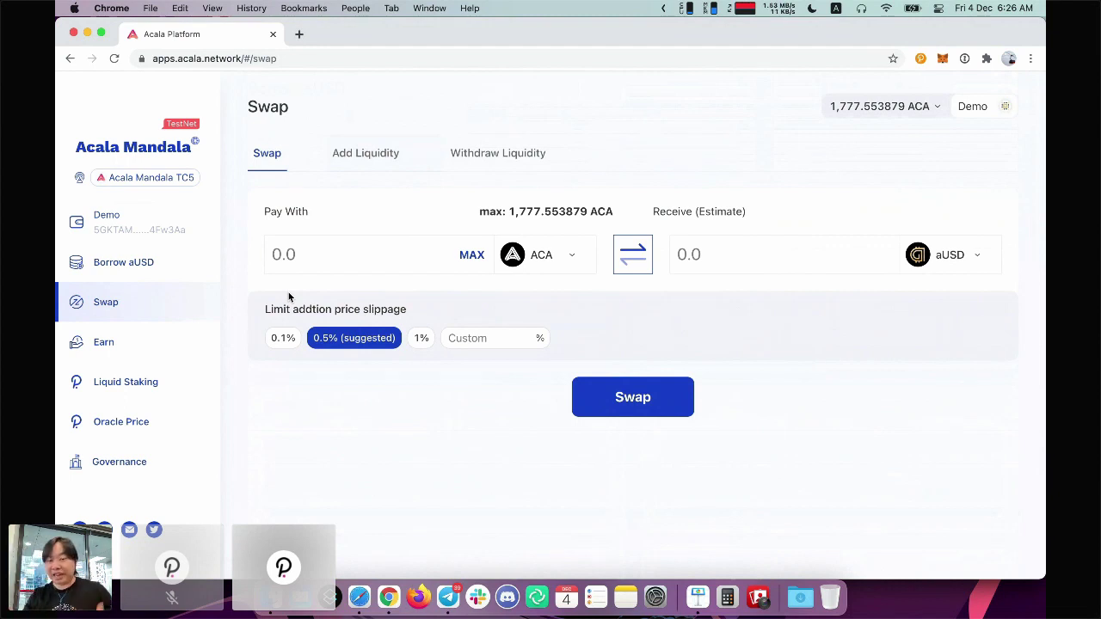
- Stake 1 DOT for LDOT through express Liquid Staking, and sign the transaction with the account password
{"action": "left_click", "coordinate": [164, 391]}
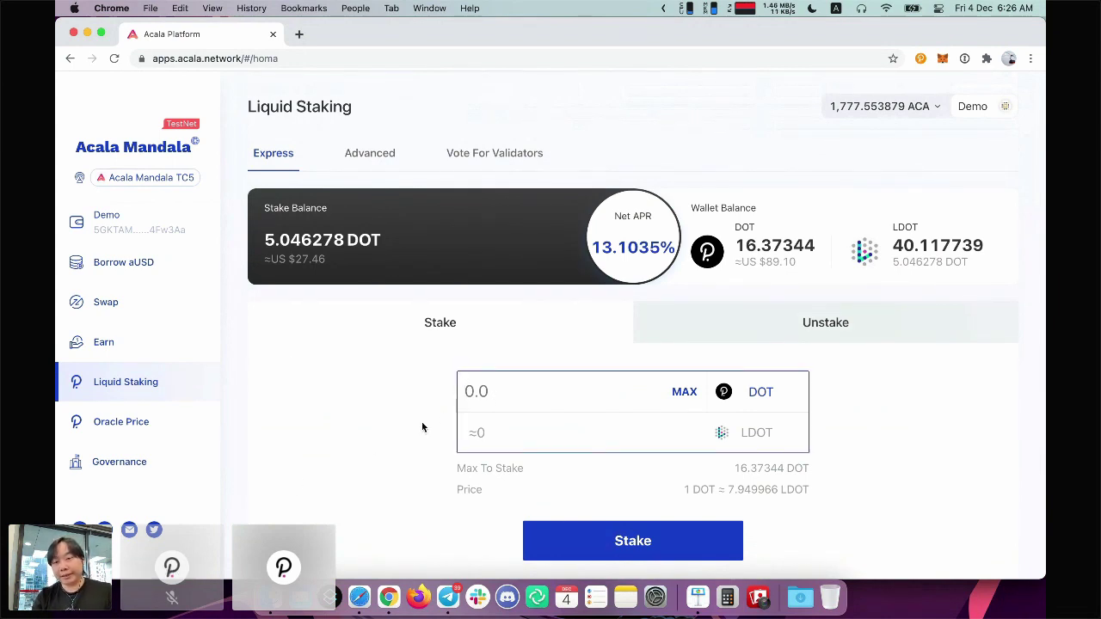
{"action": "type", "text": "1"}
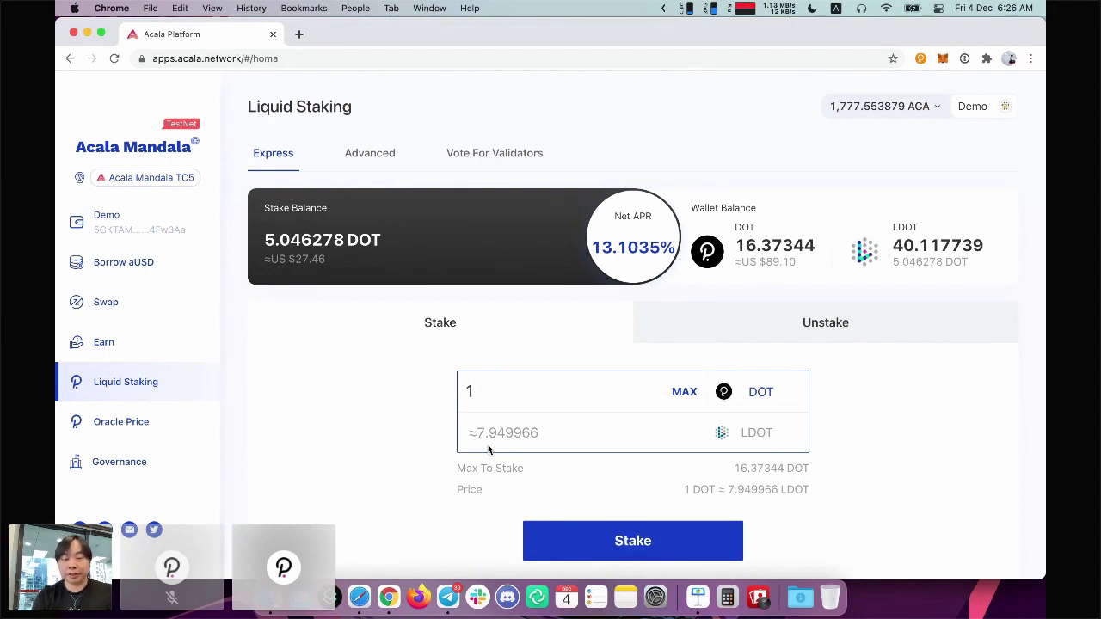
{"action": "left_click", "coordinate": [613, 540]}
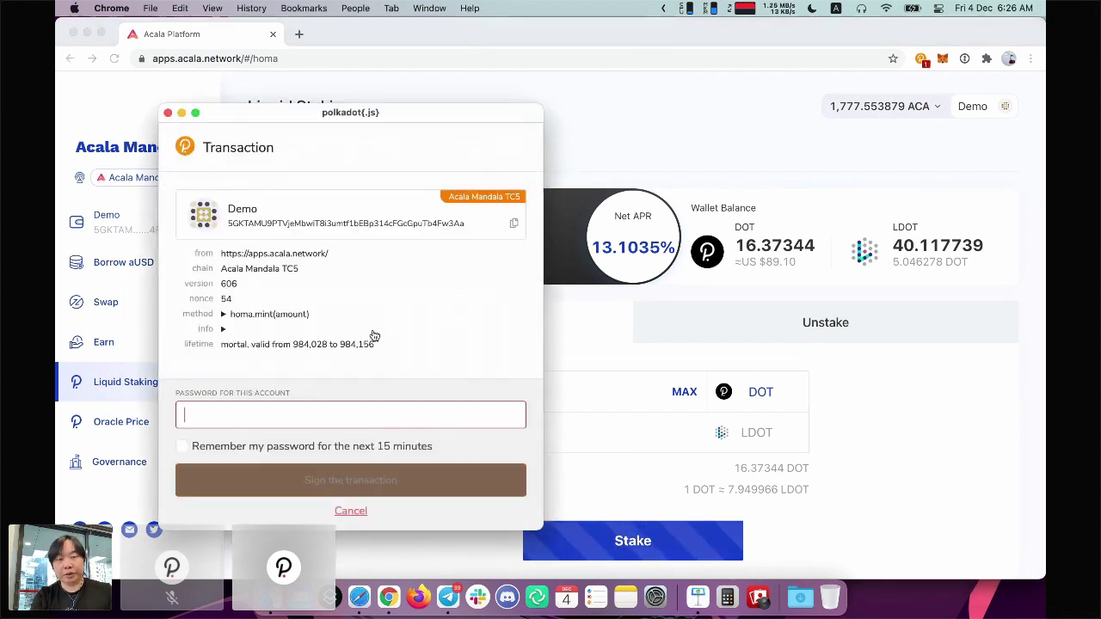
{"action": "type", "text": "•••••••"}
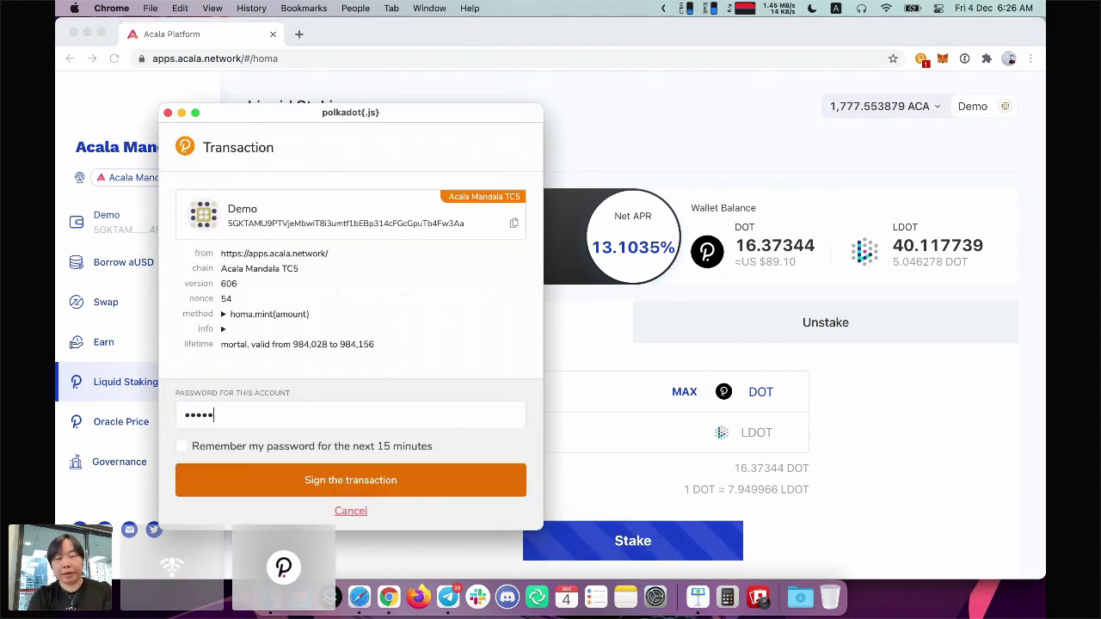
{"action": "left_click", "coordinate": [324, 480]}
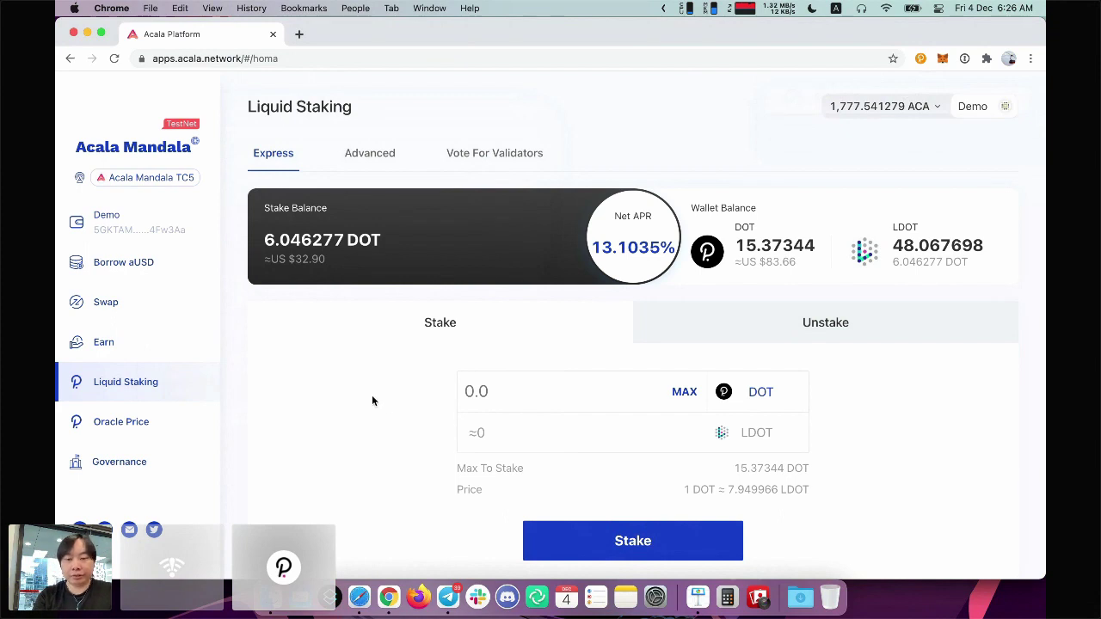
- Check the Demo wallet's token balances, and compare DOT and LDOT as collateral for a new aUSD loan
{"action": "scroll", "coordinate": [373, 400], "scroll_direction": "down", "scroll_amount": 2}
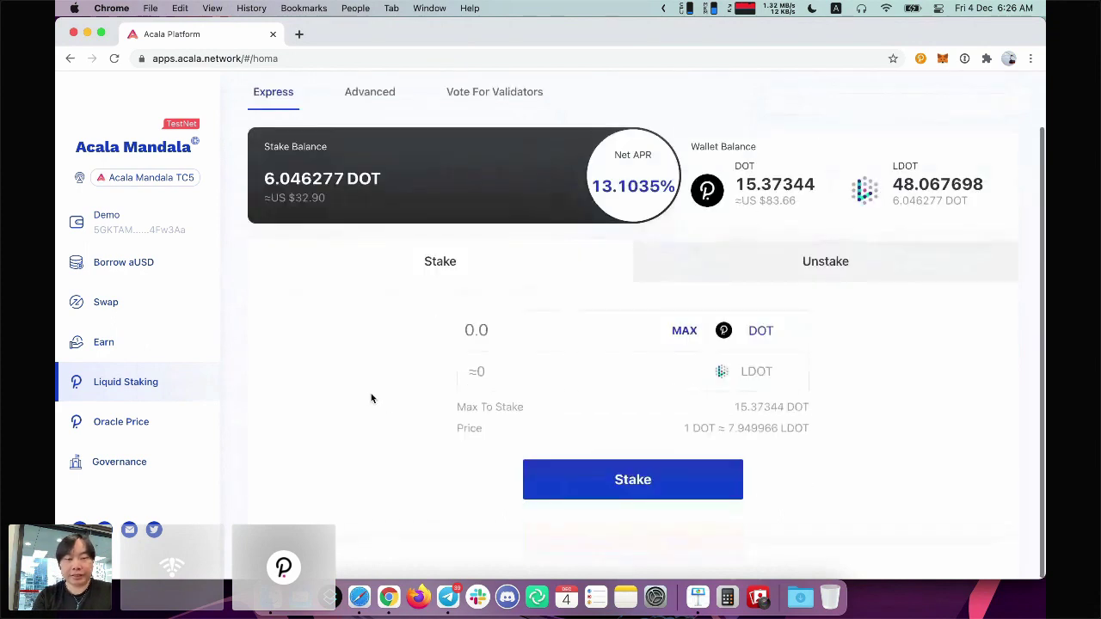
{"action": "left_click", "coordinate": [188, 234]}
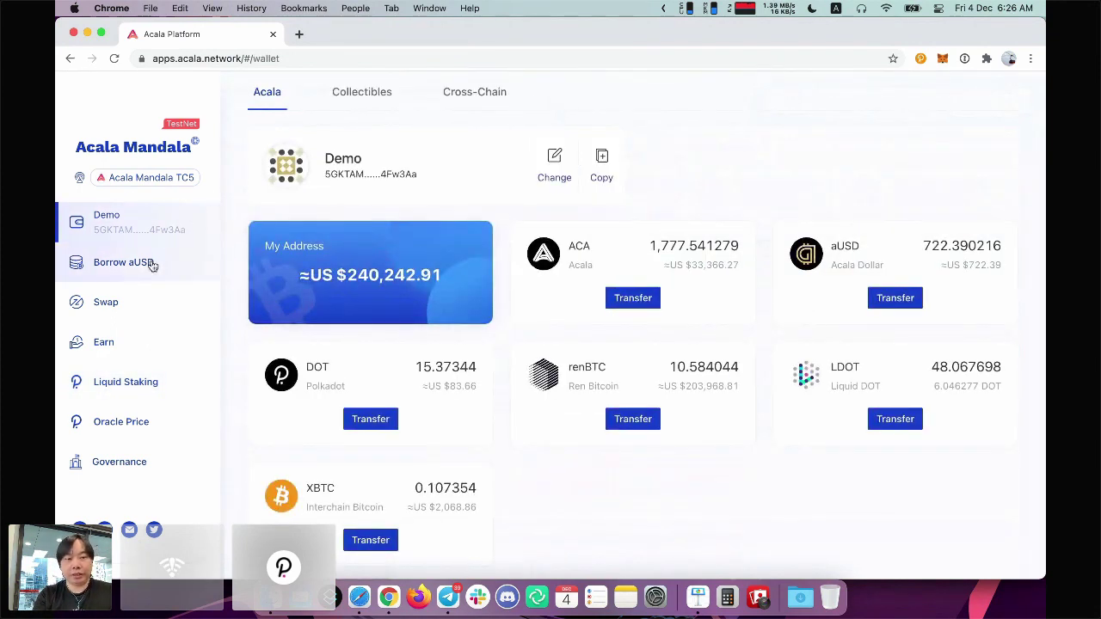
{"action": "left_click", "coordinate": [123, 263]}
{"action": "left_click", "coordinate": [680, 201]}
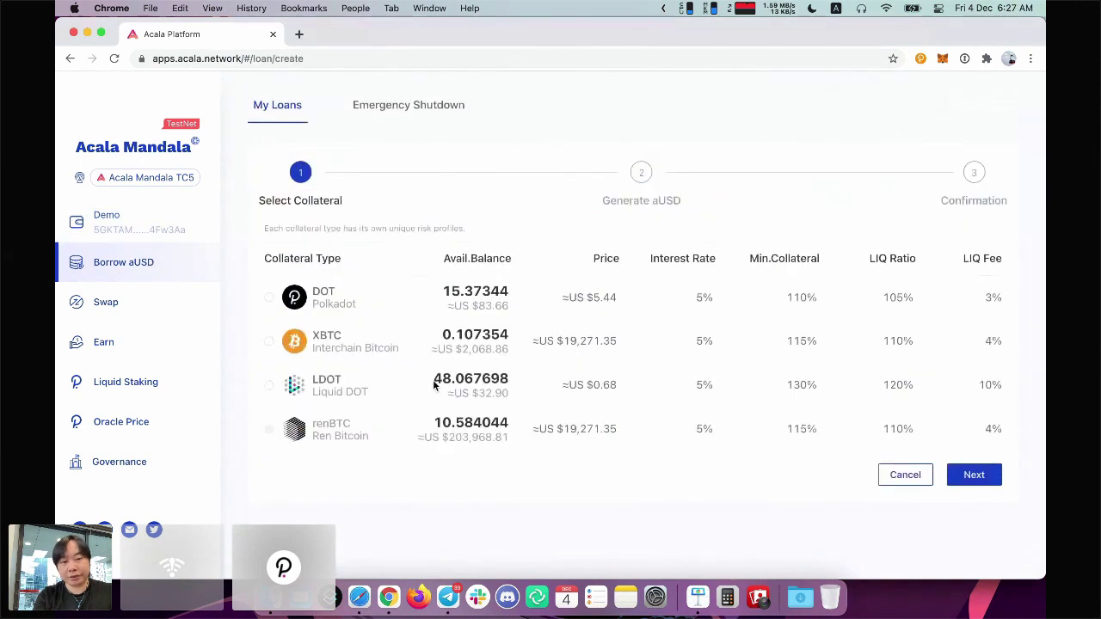
{"action": "left_click", "coordinate": [307, 389]}
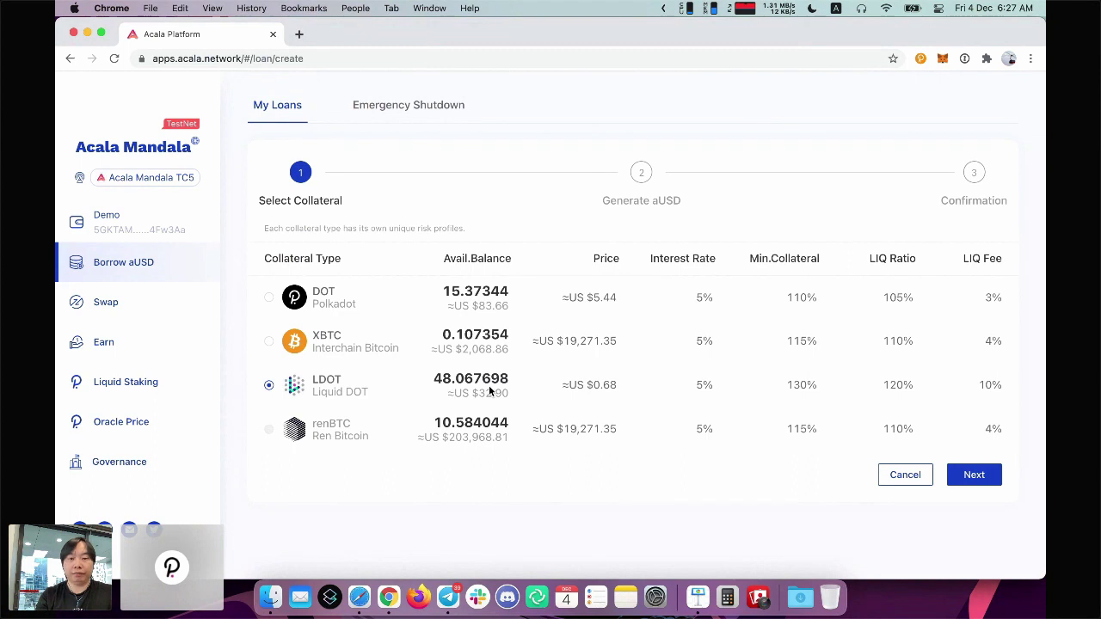
{"action": "left_click", "coordinate": [365, 305]}
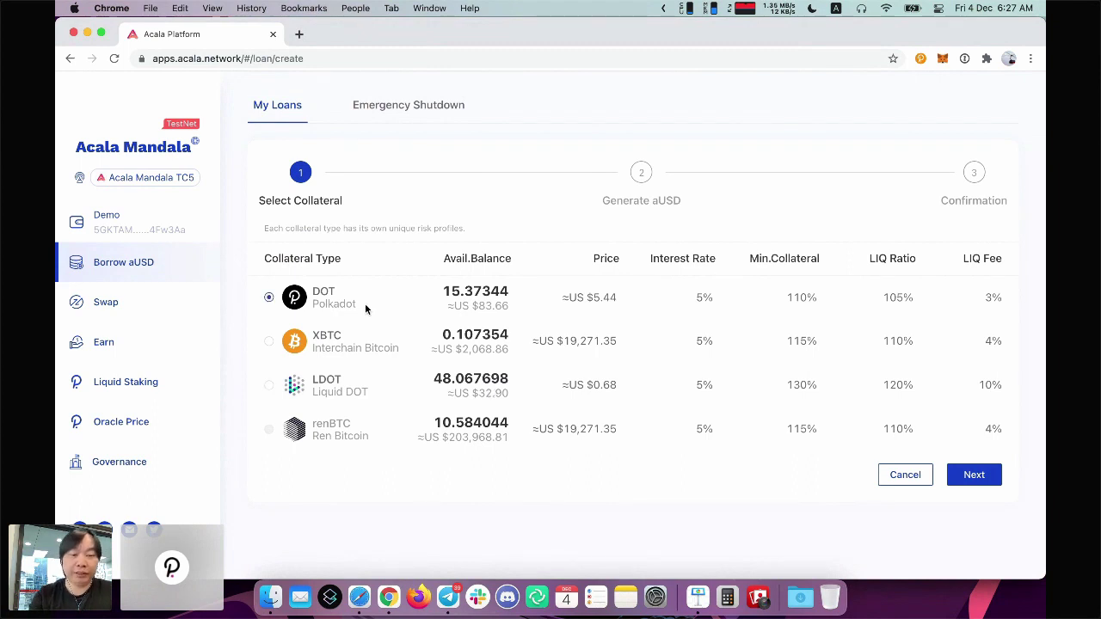
{"action": "left_click", "coordinate": [328, 401]}
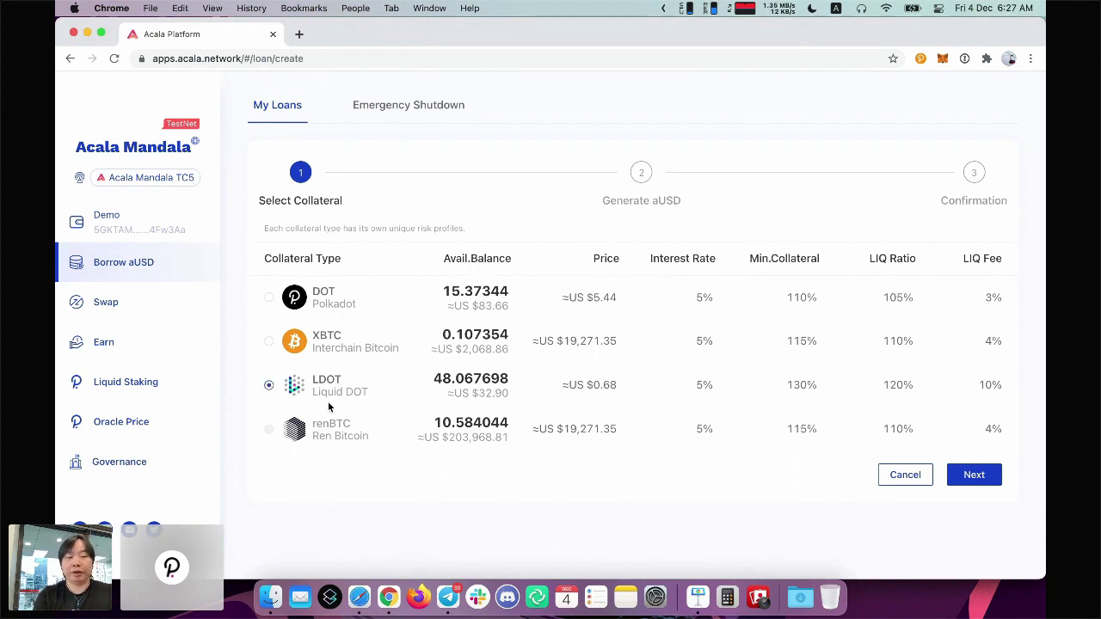
- Preview unstaking 1 LDOT in express Liquid Staking, and examine the fee and the DOT received
{"action": "left_click", "coordinate": [163, 389]}
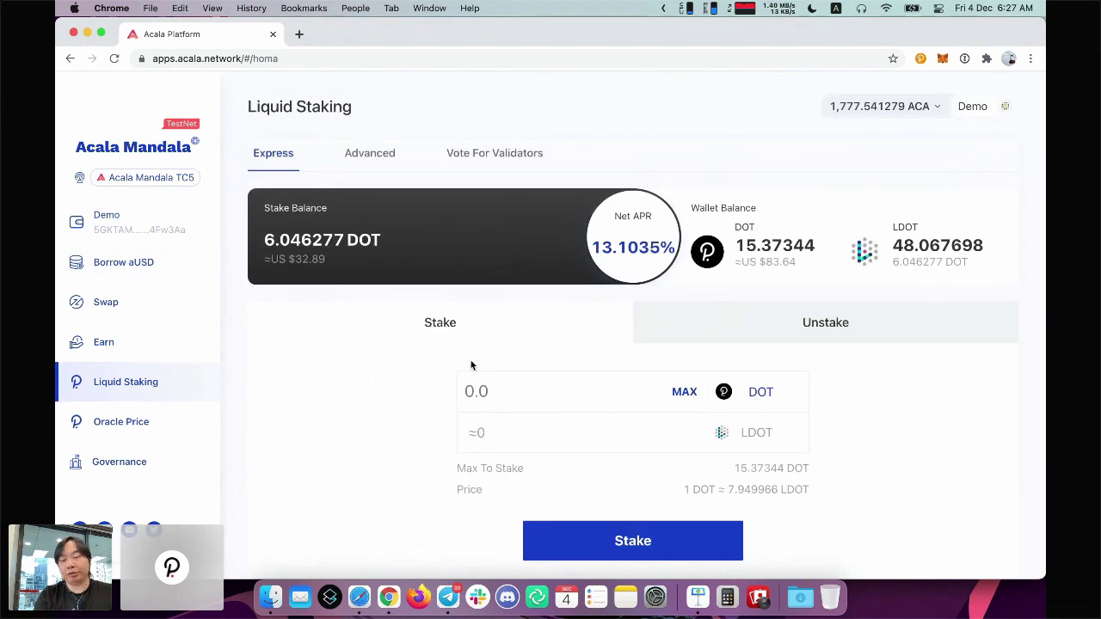
{"action": "left_click", "coordinate": [750, 340]}
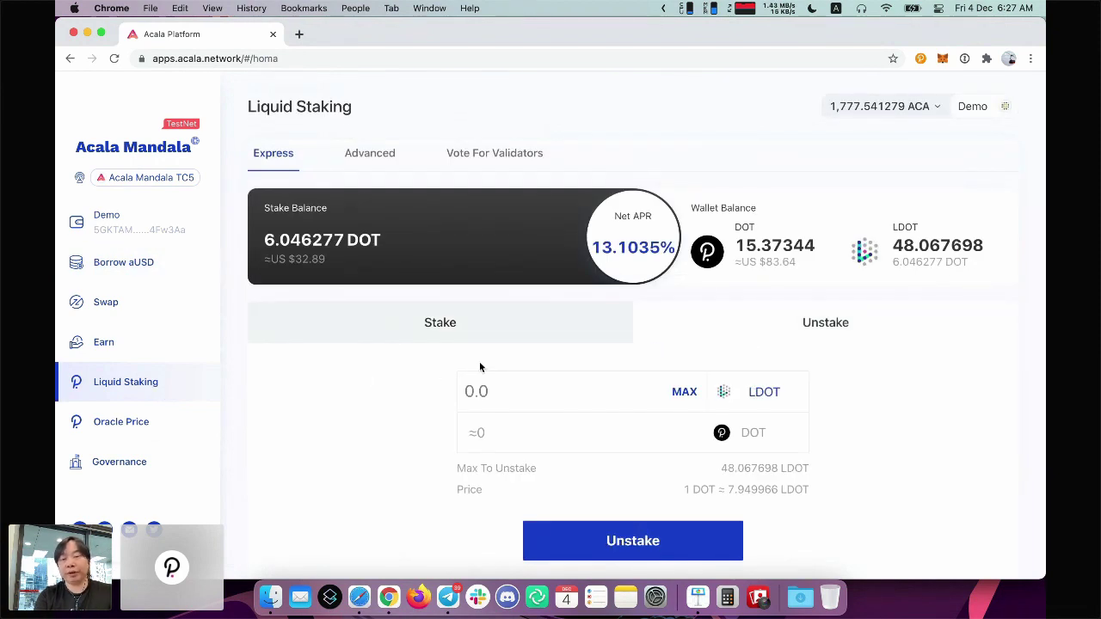
{"action": "scroll", "coordinate": [479, 361], "scroll_direction": "down", "scroll_amount": 2}
{"action": "left_click", "coordinate": [512, 325]}
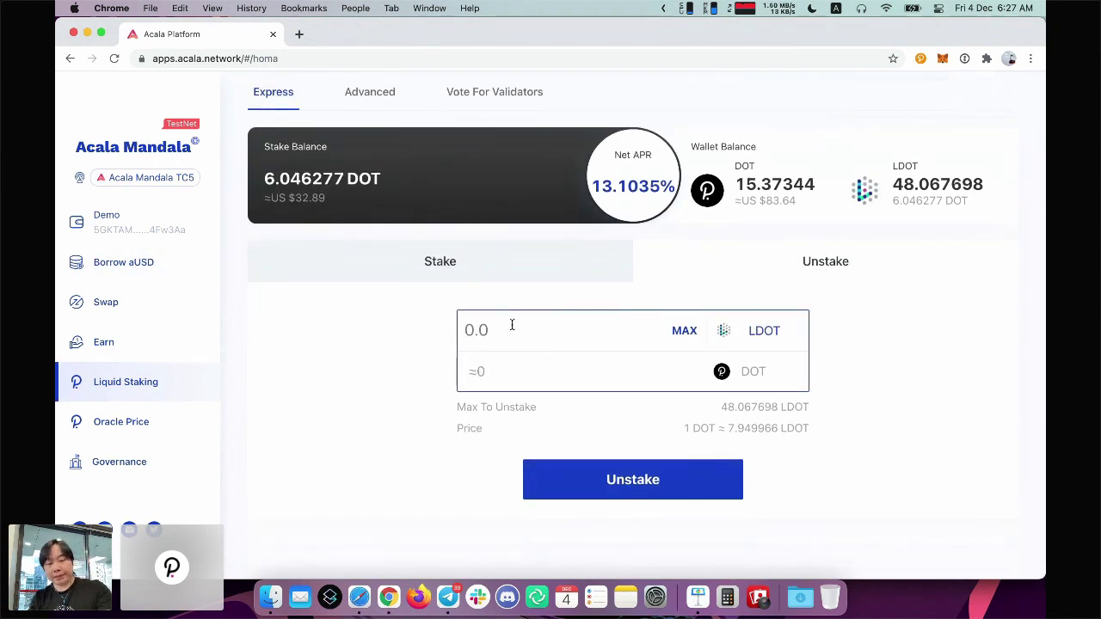
{"action": "type", "text": "1"}
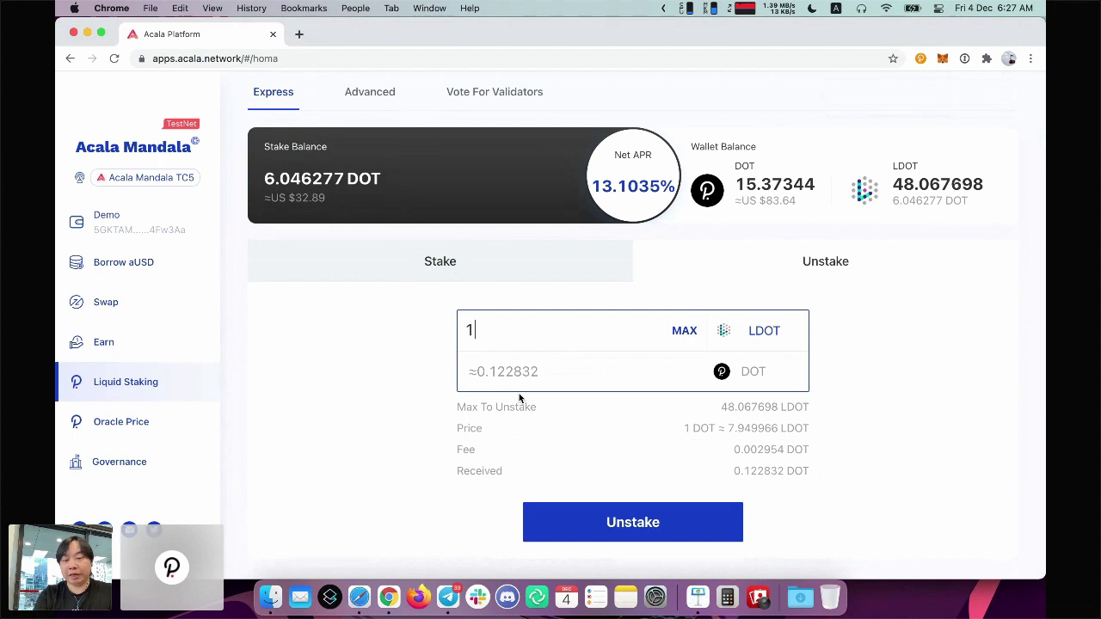
{"action": "triple_click", "coordinate": [768, 447]}
{"action": "left_click", "coordinate": [680, 458]}
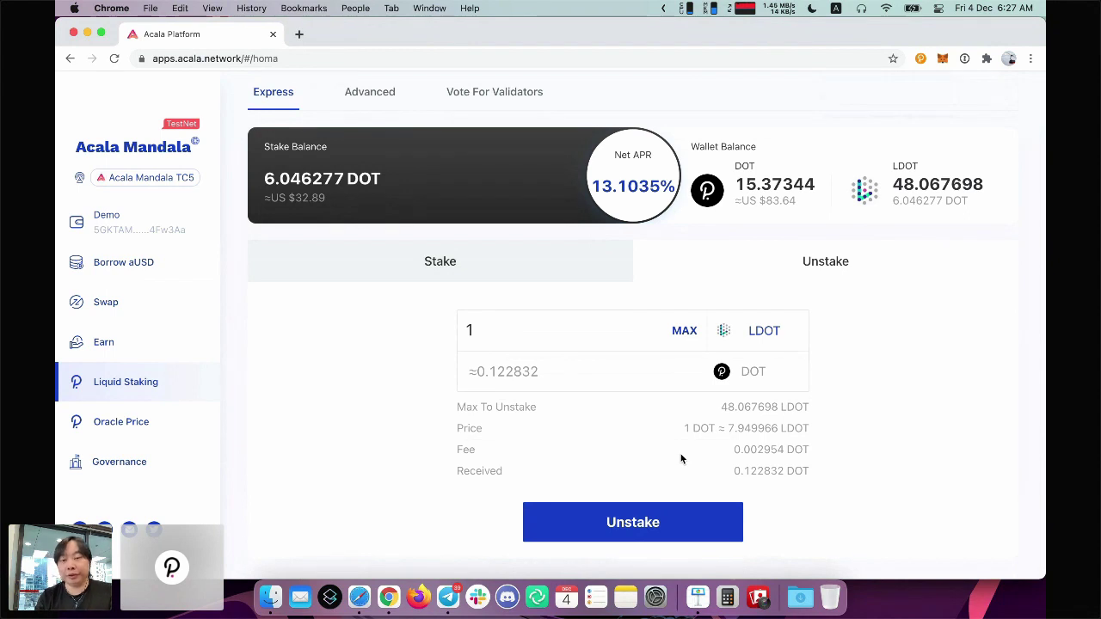
- Preview redeeming 2 LDOT with Redeem & Wait for Unbounding Period in advanced Liquid Staking, and switch to Redeem Now
{"action": "left_click", "coordinate": [379, 93]}
{"action": "left_click", "coordinate": [387, 211]}
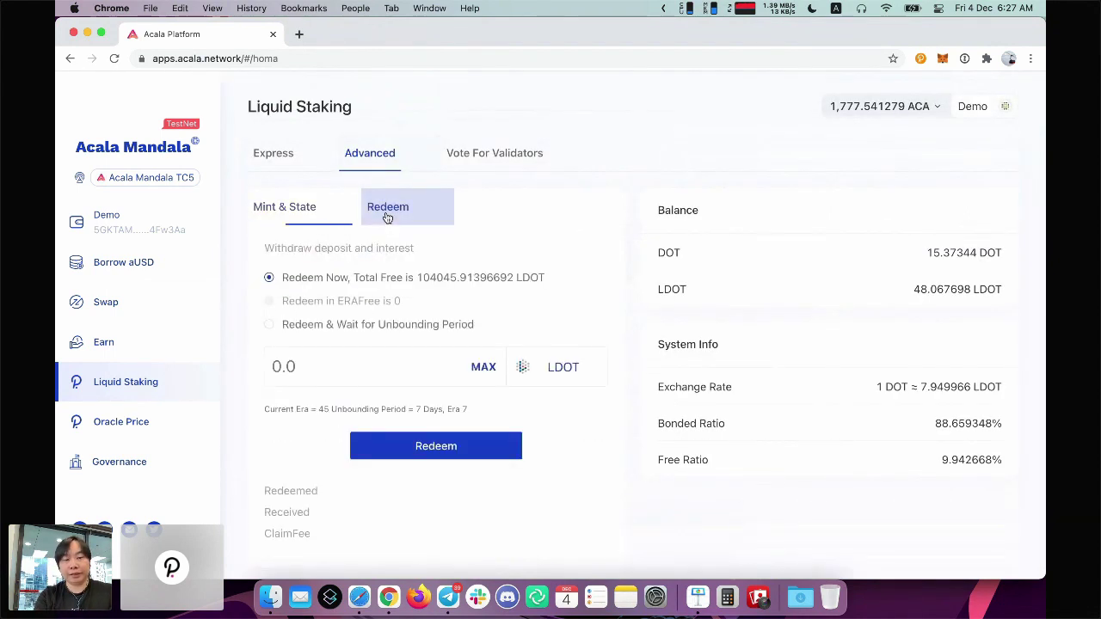
{"action": "scroll", "coordinate": [302, 290], "scroll_direction": "down", "scroll_amount": 1}
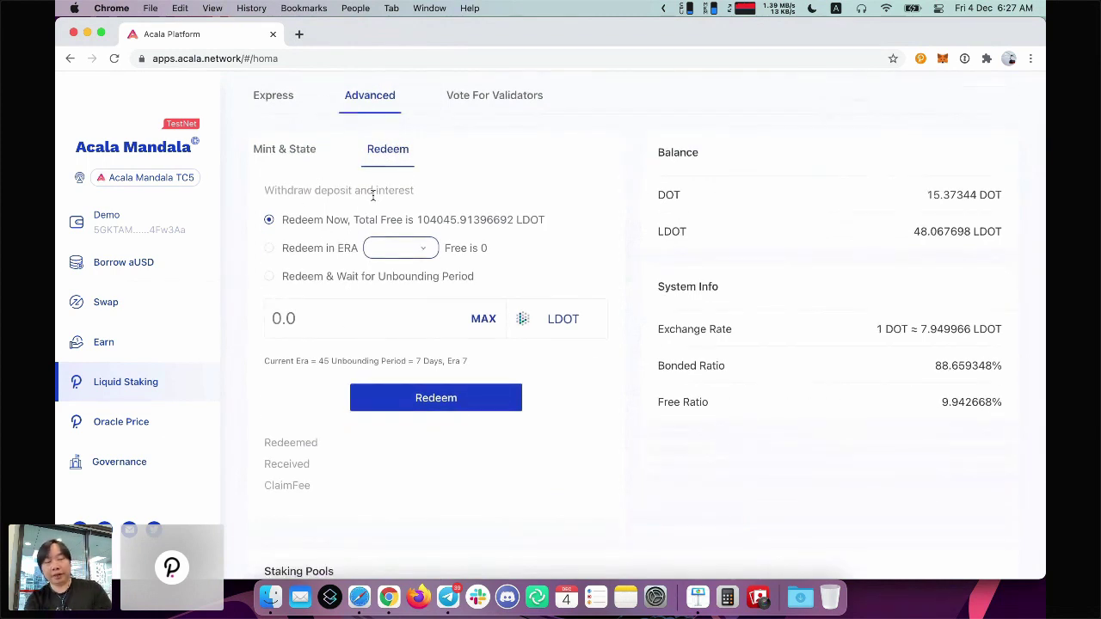
{"action": "left_click", "coordinate": [289, 277]}
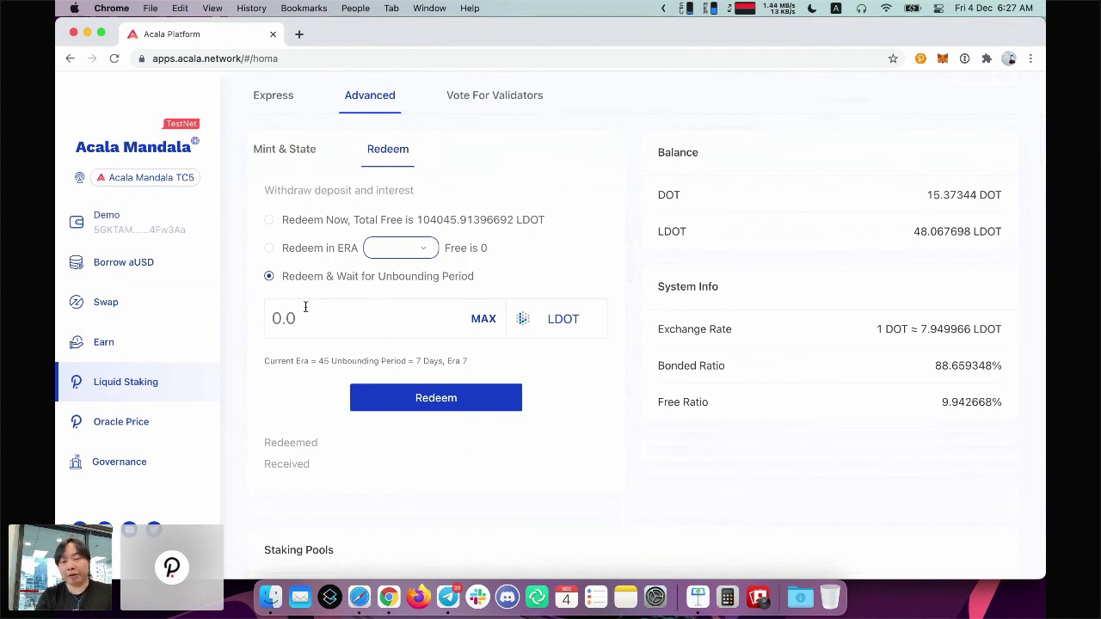
{"action": "type", "text": "2"}
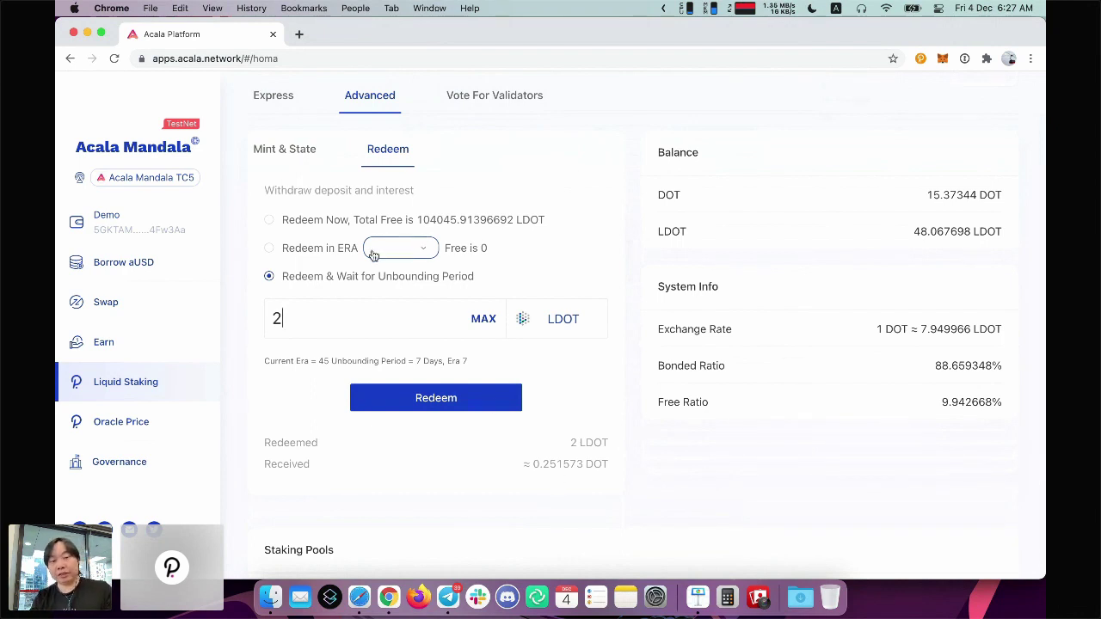
{"action": "left_click", "coordinate": [327, 226]}
{"action": "left_click", "coordinate": [343, 312]}
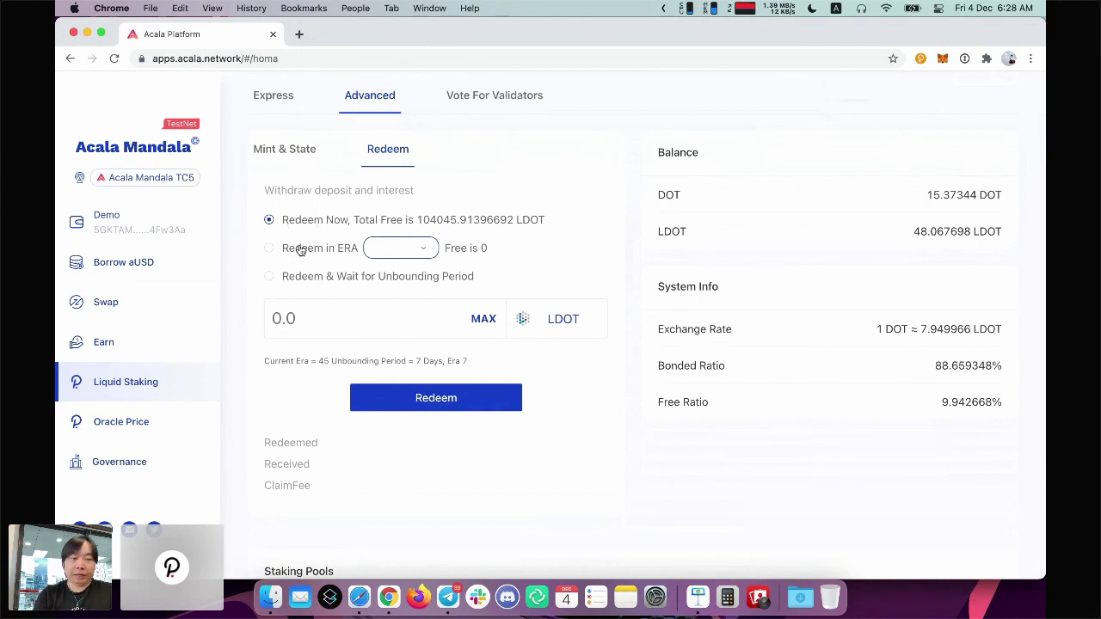
- Compare the advanced Mint & State and Redeem forms, and examine the DOT staking pool's figures
{"action": "left_click", "coordinate": [296, 157]}
{"action": "left_click", "coordinate": [388, 149]}
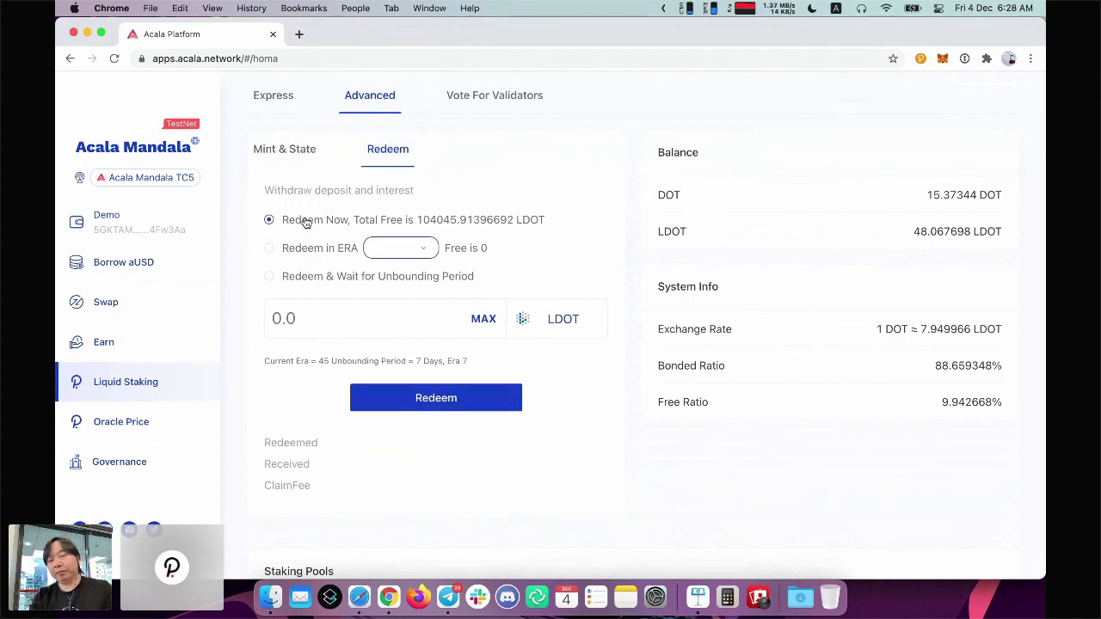
{"action": "left_click", "coordinate": [303, 153]}
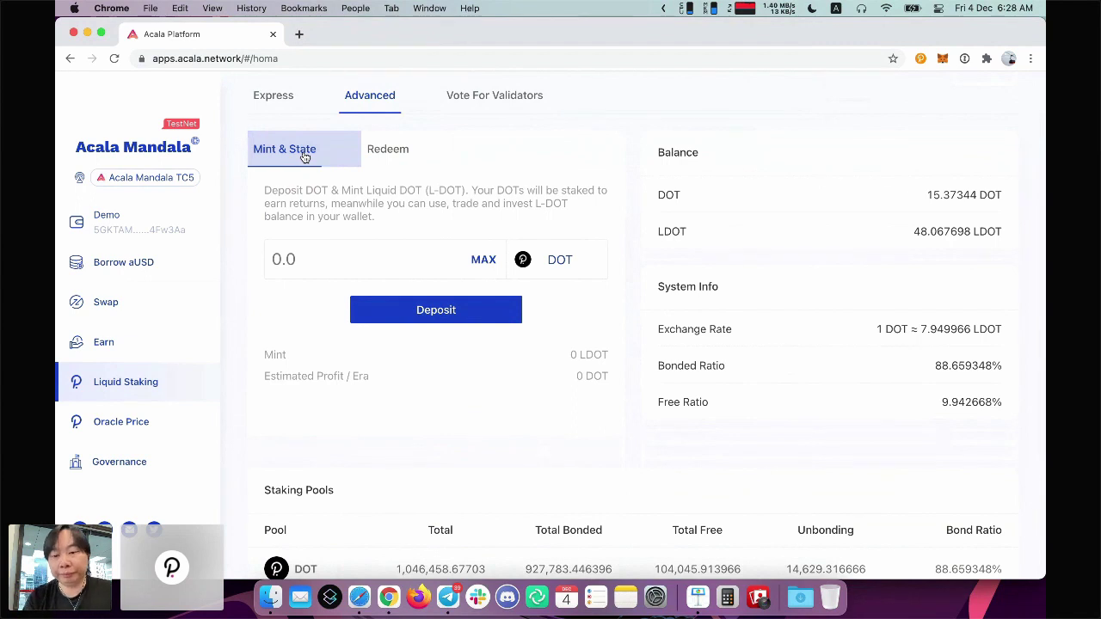
{"action": "left_click", "coordinate": [378, 151]}
{"action": "left_click", "coordinate": [308, 151]}
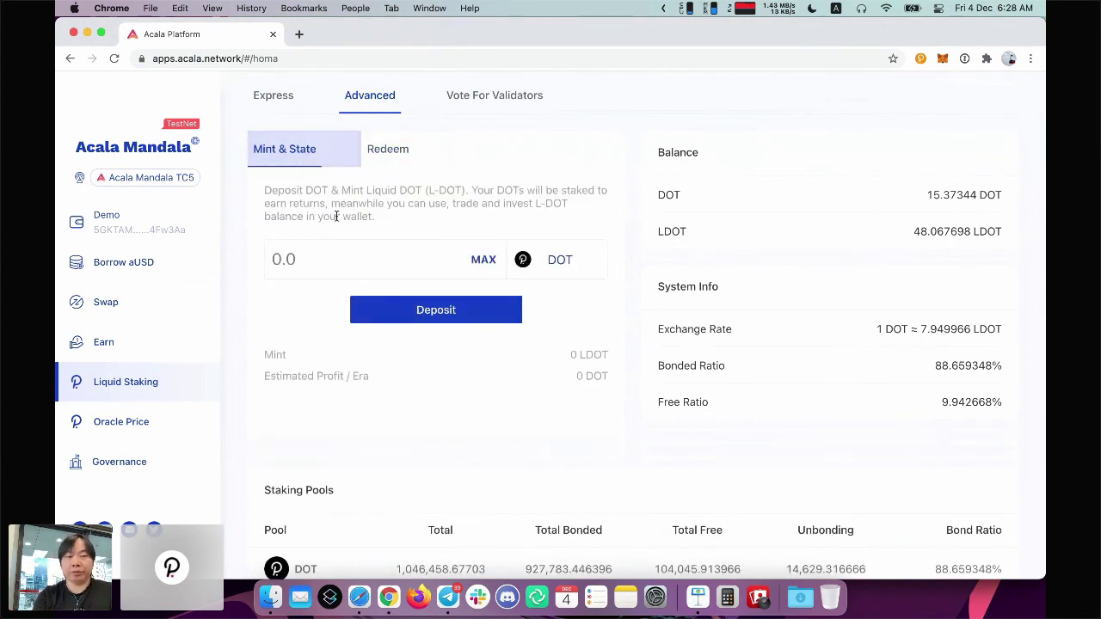
{"action": "scroll", "coordinate": [353, 208], "scroll_direction": "down", "scroll_amount": 1}
{"action": "scroll", "coordinate": [354, 209], "scroll_direction": "down", "scroll_amount": 2}
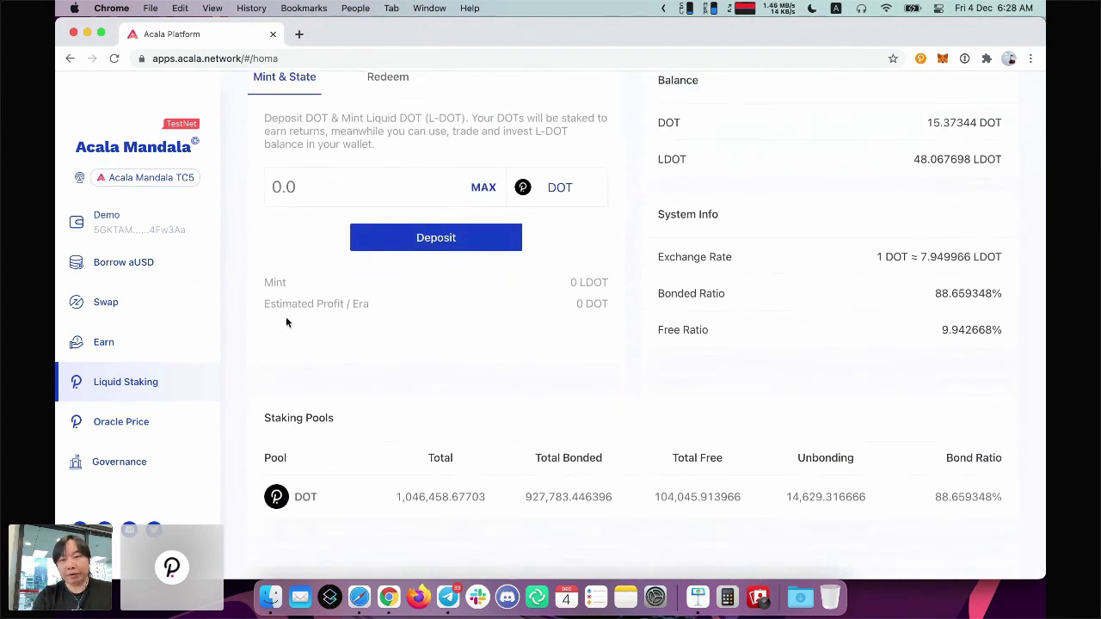
{"action": "scroll", "coordinate": [288, 323], "scroll_direction": "up", "scroll_amount": 5}
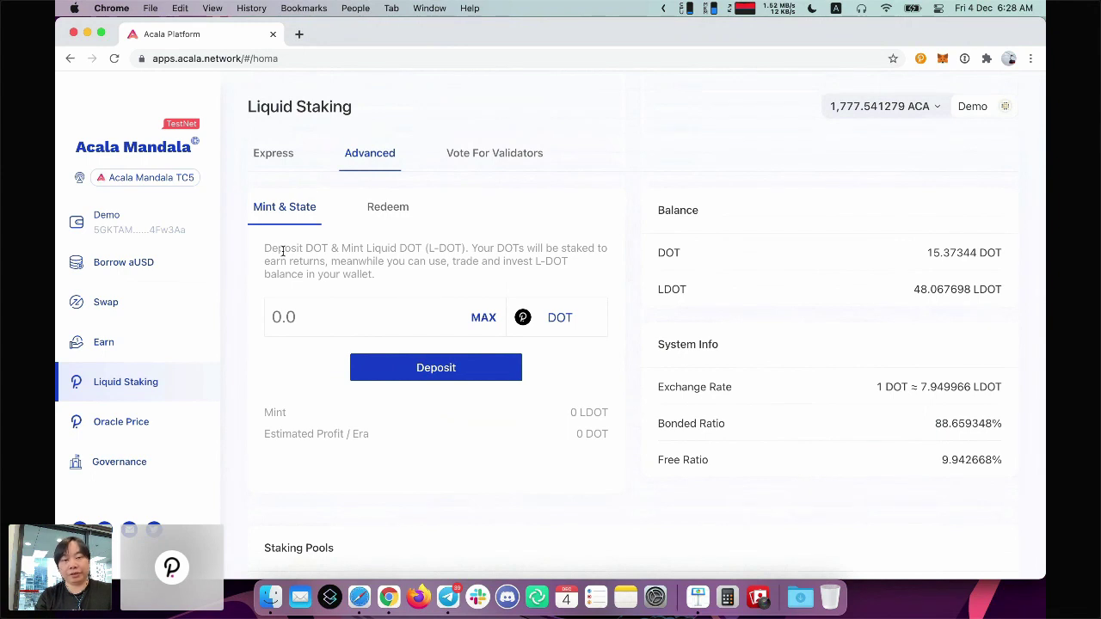
- Read the Mint & State description, and compare the seats of the General, Honzon and Homa councils in Governance
{"action": "left_click_drag", "start_coordinate": [265, 249], "coordinate": [362, 275]}
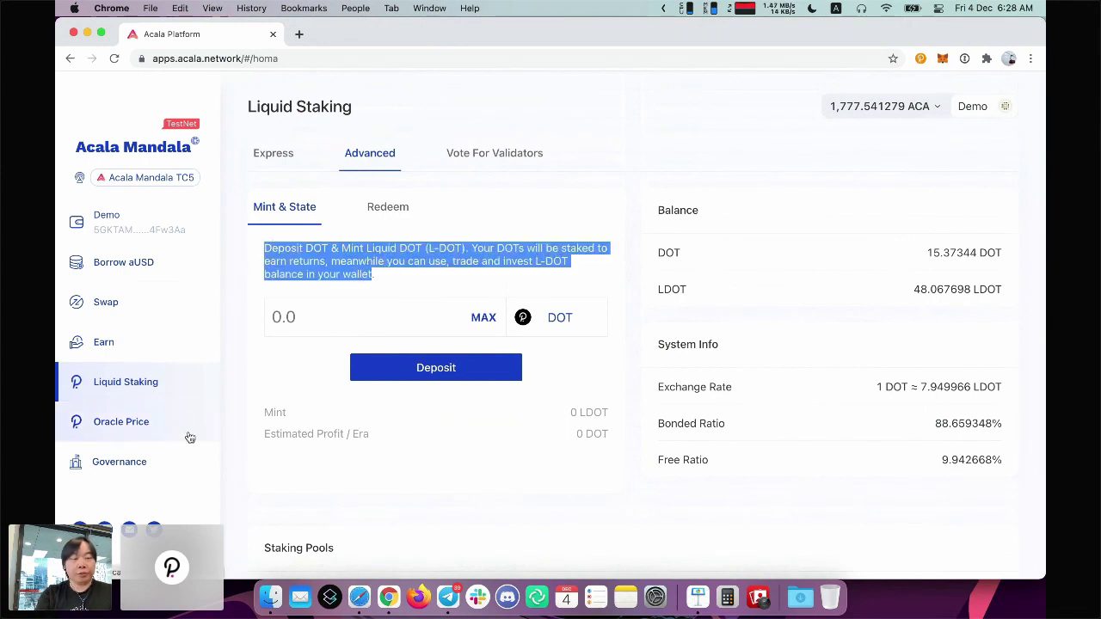
{"action": "left_click", "coordinate": [187, 464]}
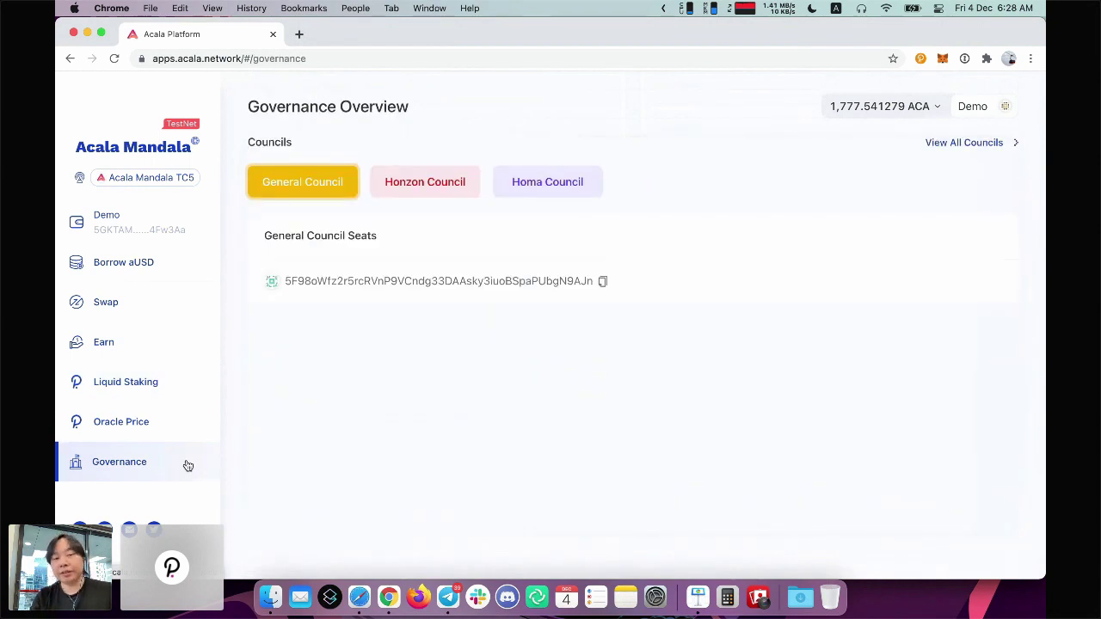
{"action": "left_click", "coordinate": [435, 187]}
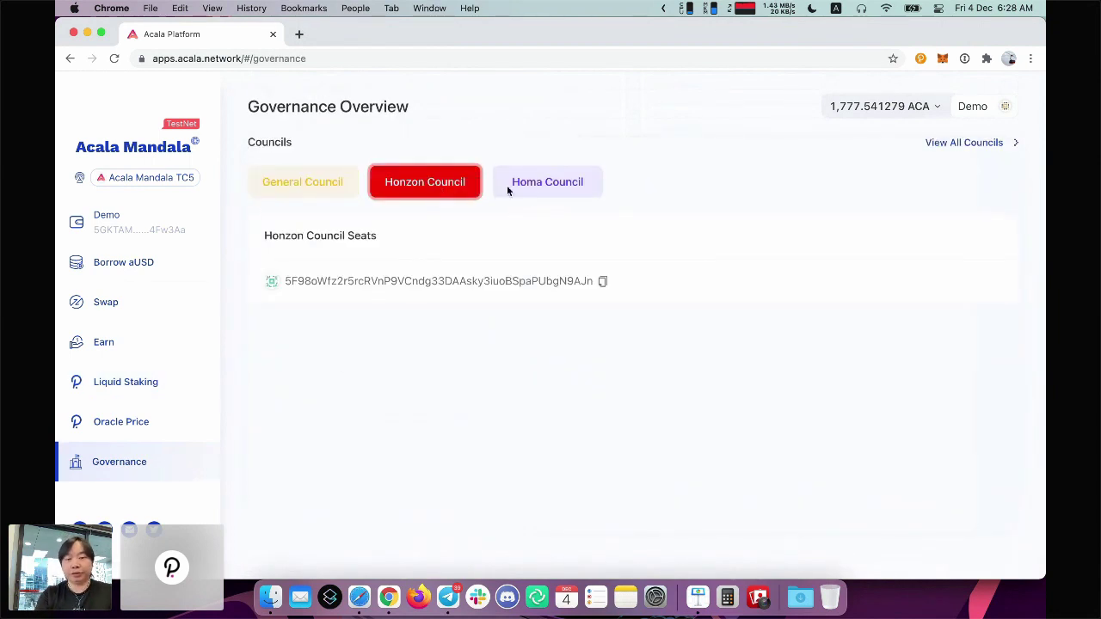
{"action": "left_click", "coordinate": [529, 192]}
{"action": "left_click", "coordinate": [407, 198]}
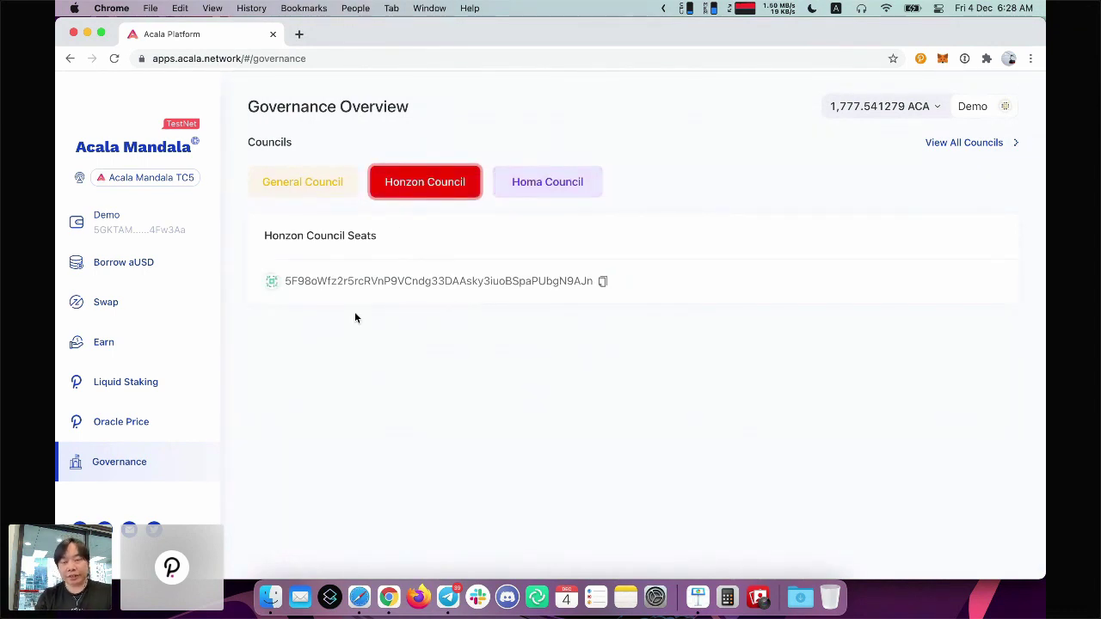
{"action": "left_click", "coordinate": [310, 183]}
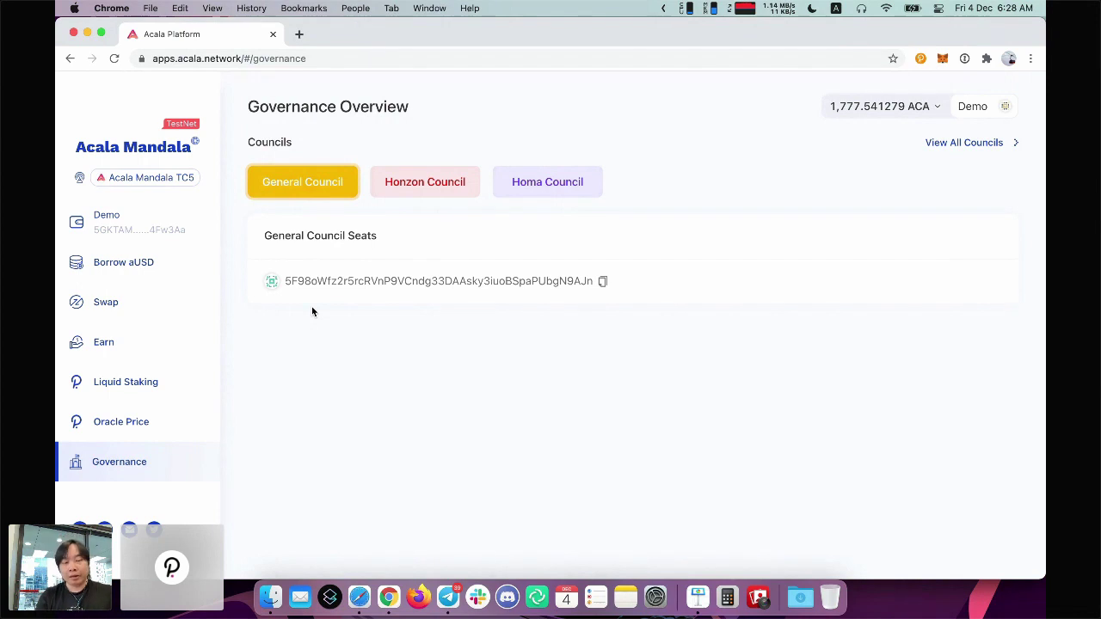
- Examine the aggregated oracle prices and the detailed price feeds by provider for XBTC, DOT and renBTC
{"action": "left_click", "coordinate": [155, 421]}
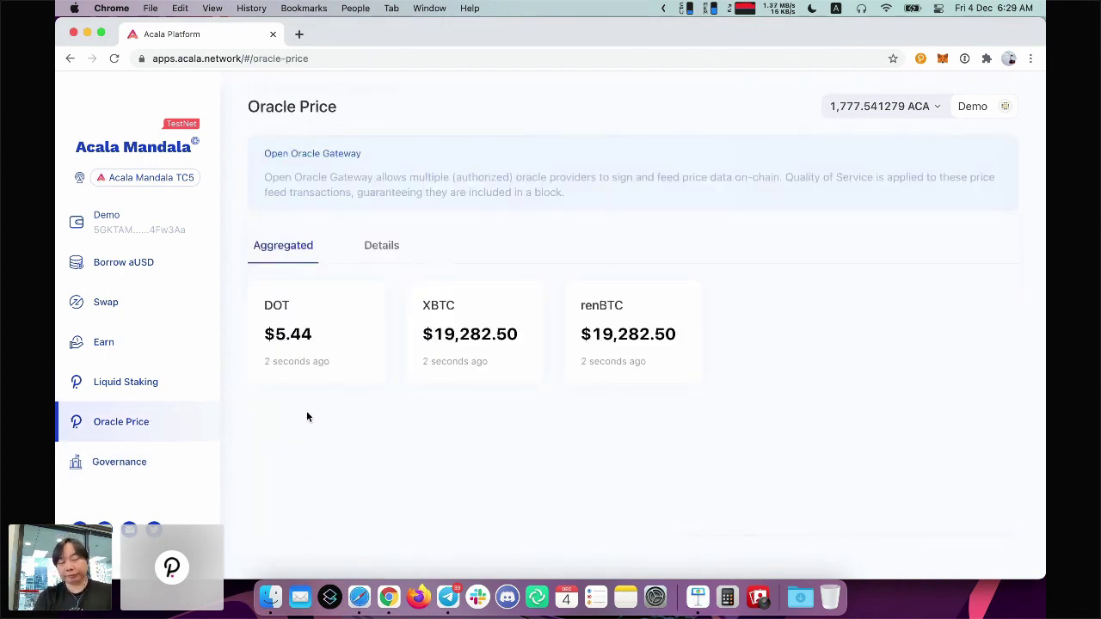
{"action": "left_click", "coordinate": [379, 258]}
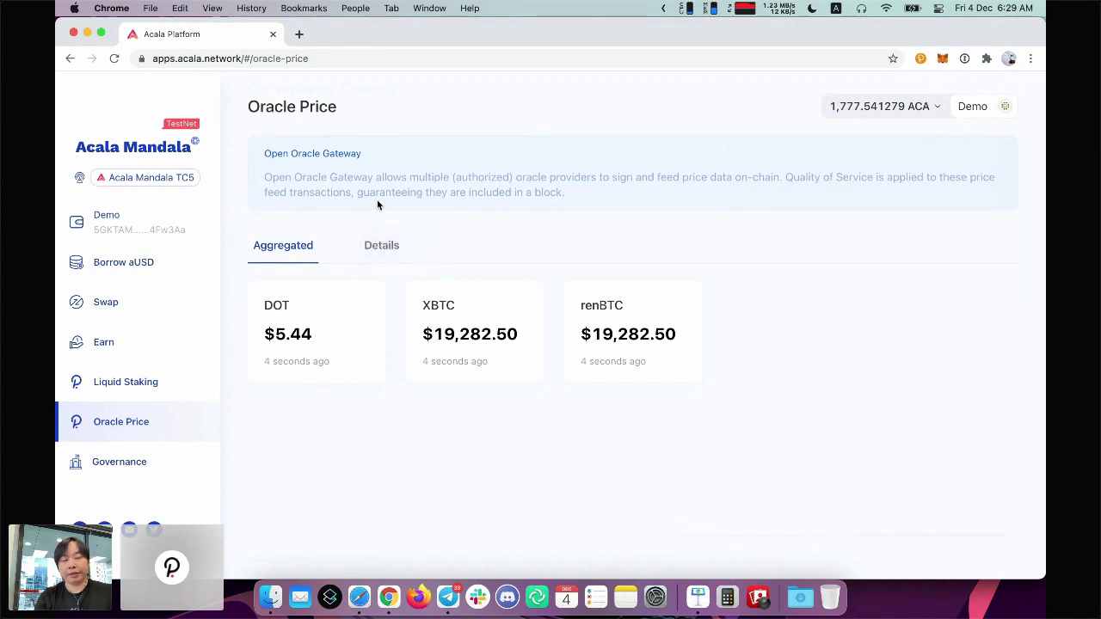
{"action": "left_click", "coordinate": [366, 253]}
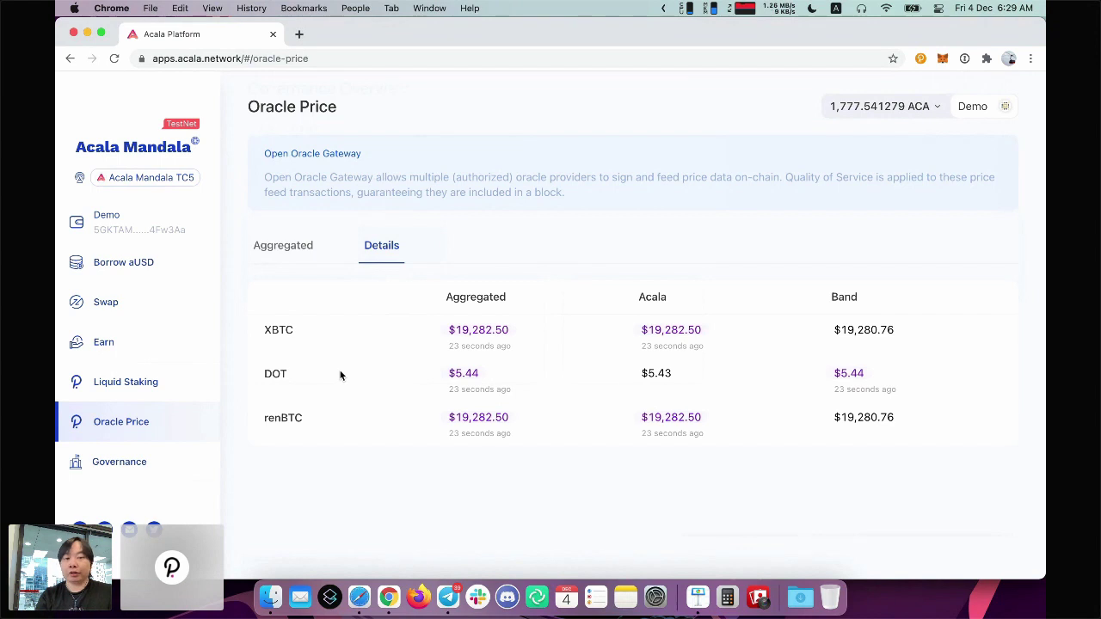
- Compare the aUSD loan overview with the detailed oracle prices, and open the Swap form
{"action": "left_click", "coordinate": [184, 272]}
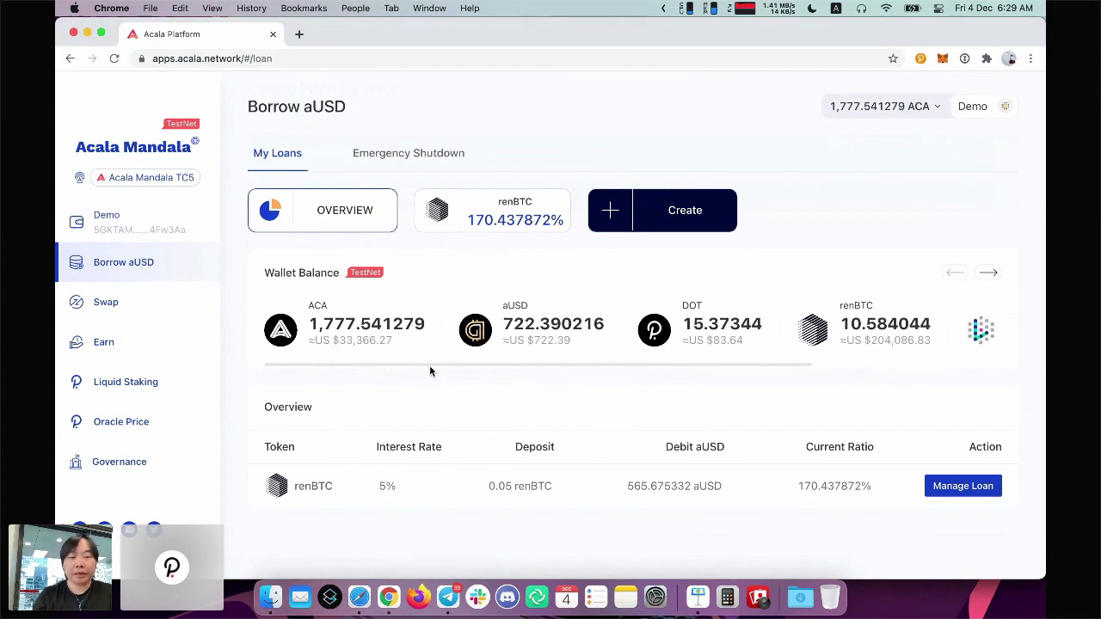
{"action": "left_click", "coordinate": [203, 436]}
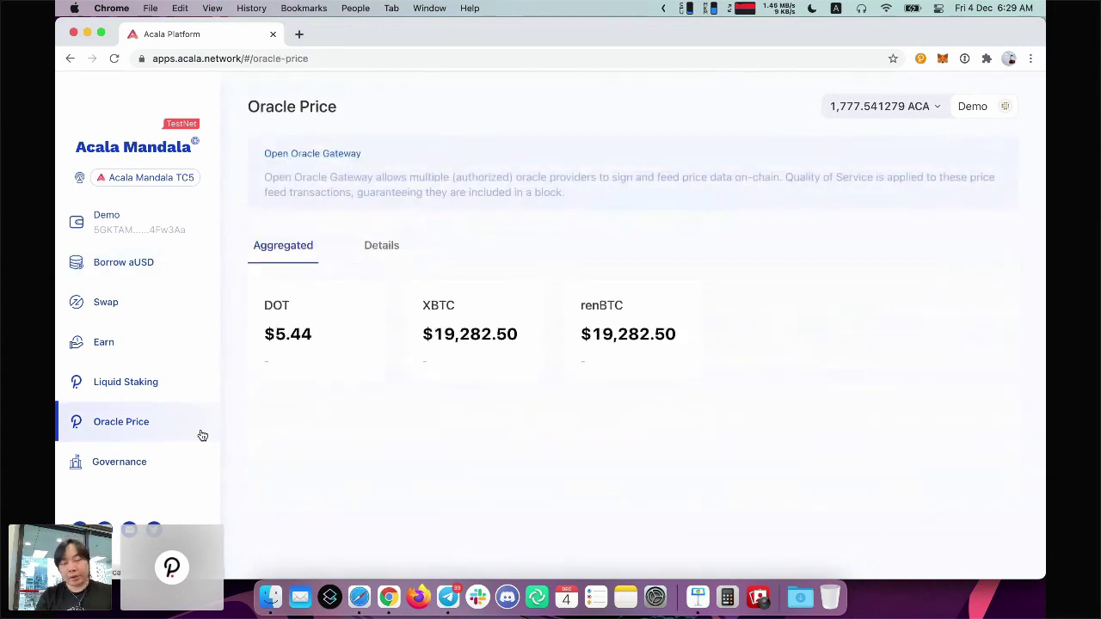
{"action": "left_click", "coordinate": [371, 246]}
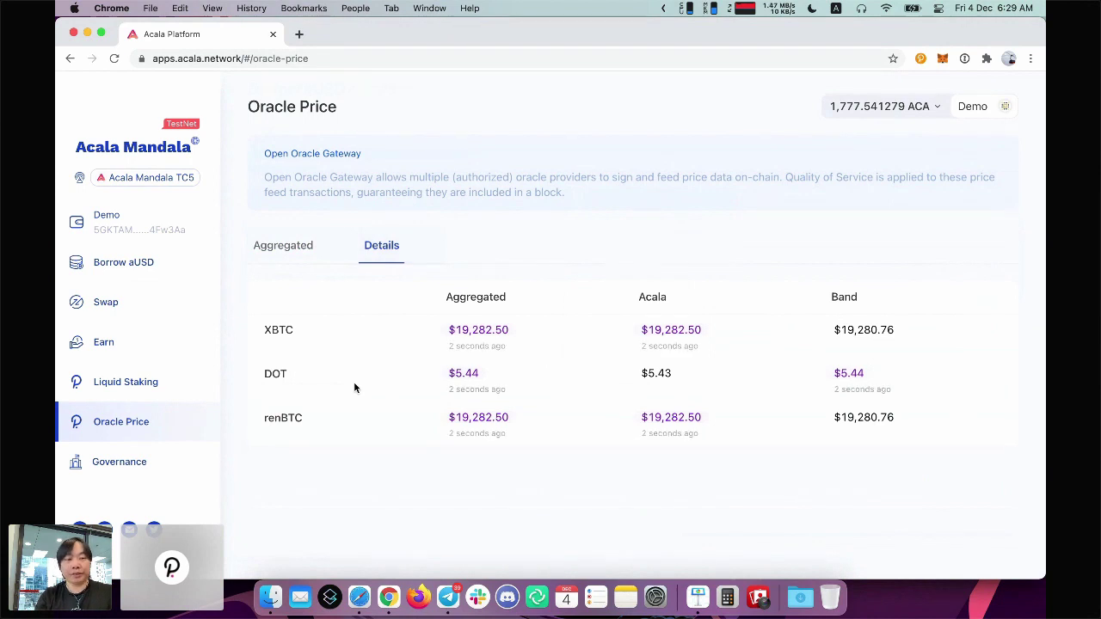
{"action": "left_click", "coordinate": [197, 267]}
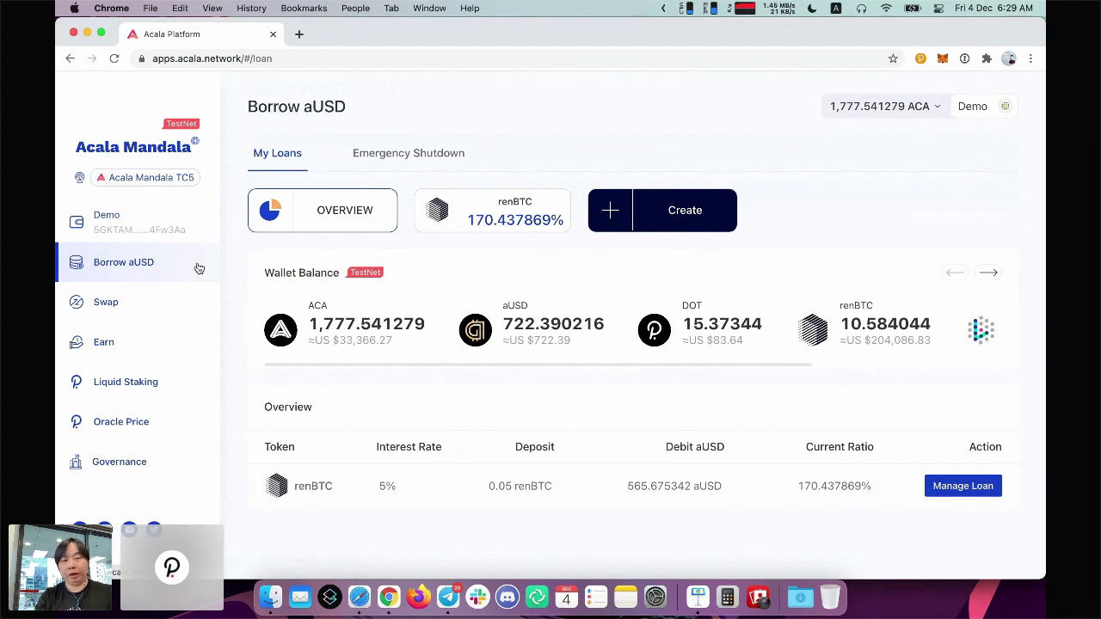
{"action": "left_click", "coordinate": [169, 315]}
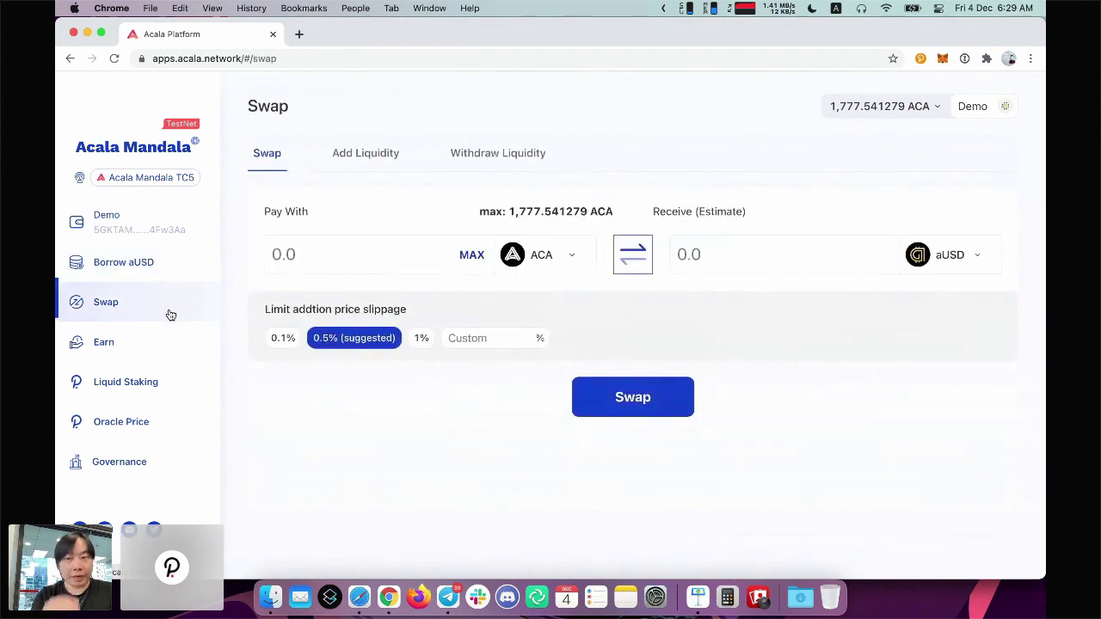
- Switch to the Polkadot Decoded presentation in Keynote, play it from the Demo slide and advance one slide
{"action": "left_click", "coordinate": [698, 600]}
{"action": "left_click", "coordinate": [383, 45]}
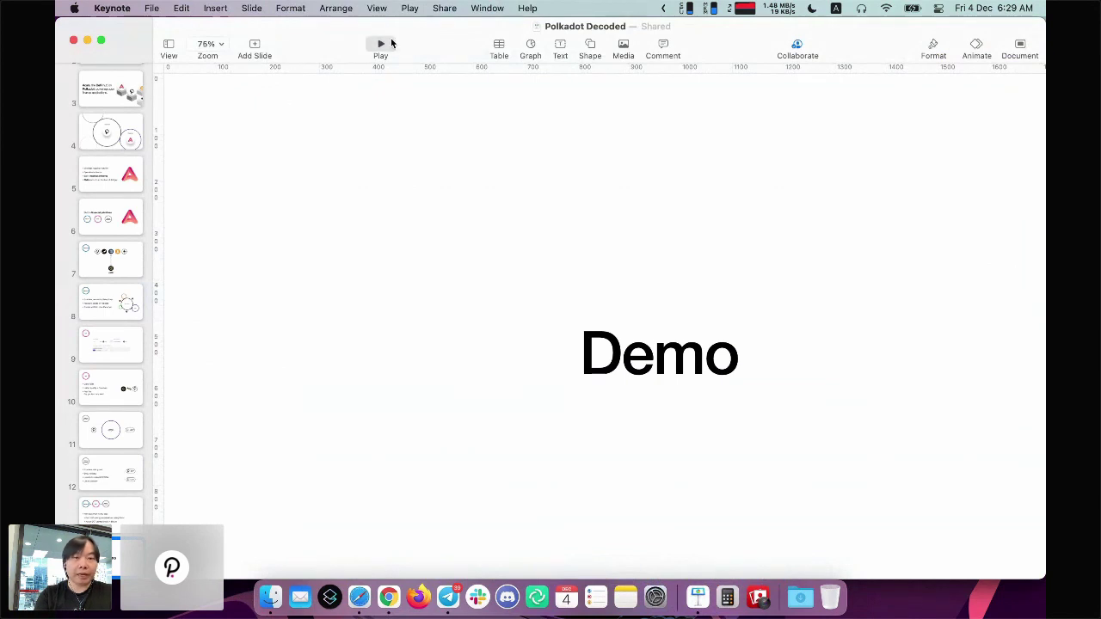
{"action": "key", "text": "Right"}
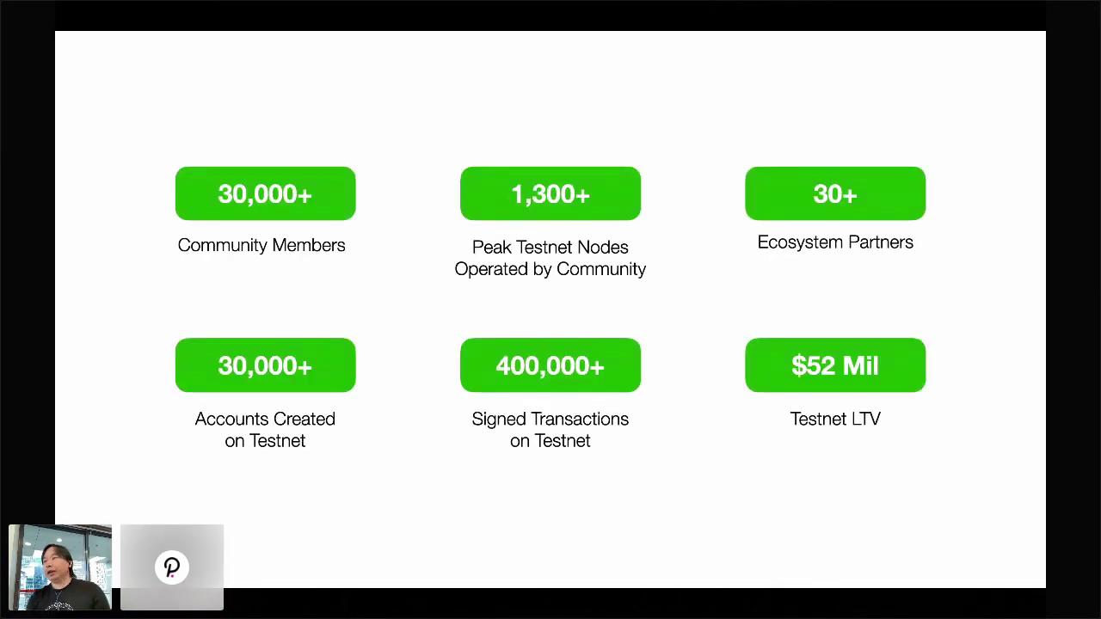